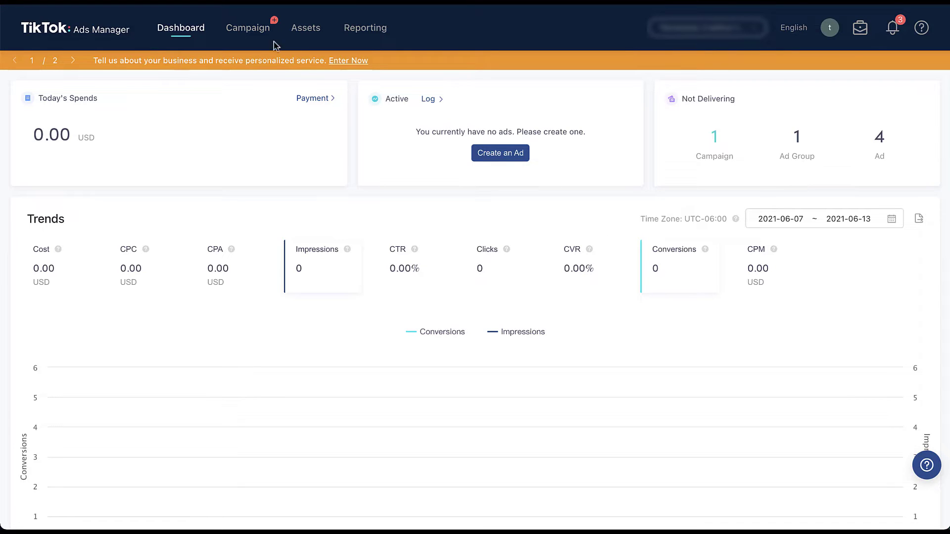
Start creating a new campaign and choose Lead Generation as its advertising objective.
click(250, 29)
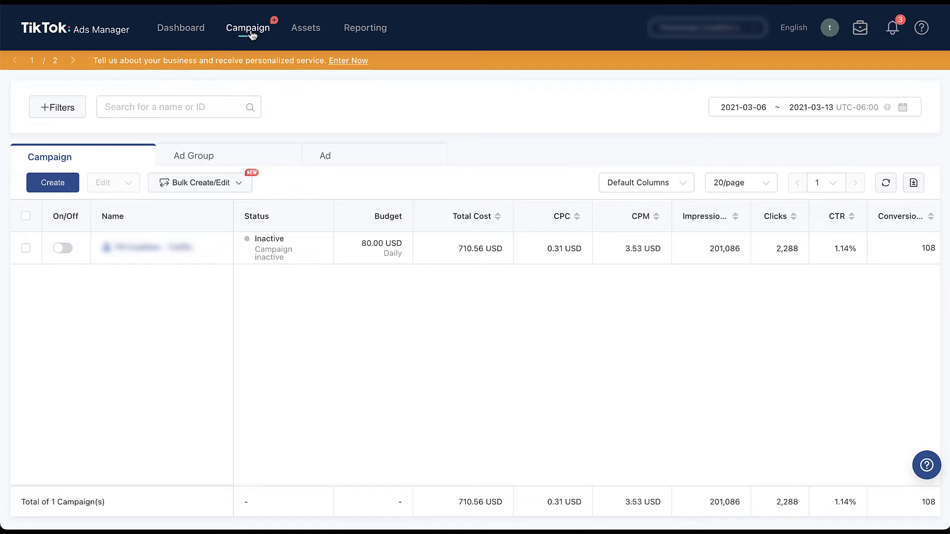
click(52, 182)
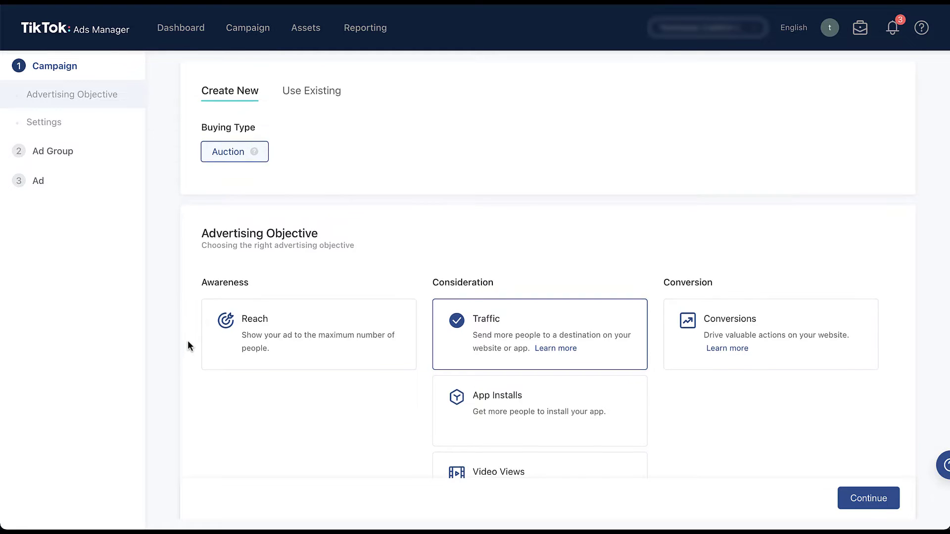
scroll(188, 340, down, 3)
scroll(188, 340, down, 1)
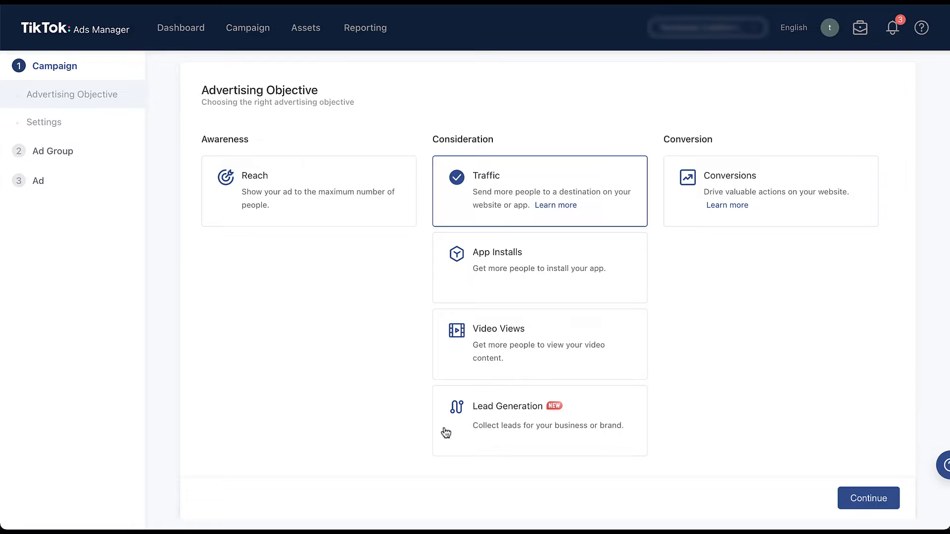
click(493, 436)
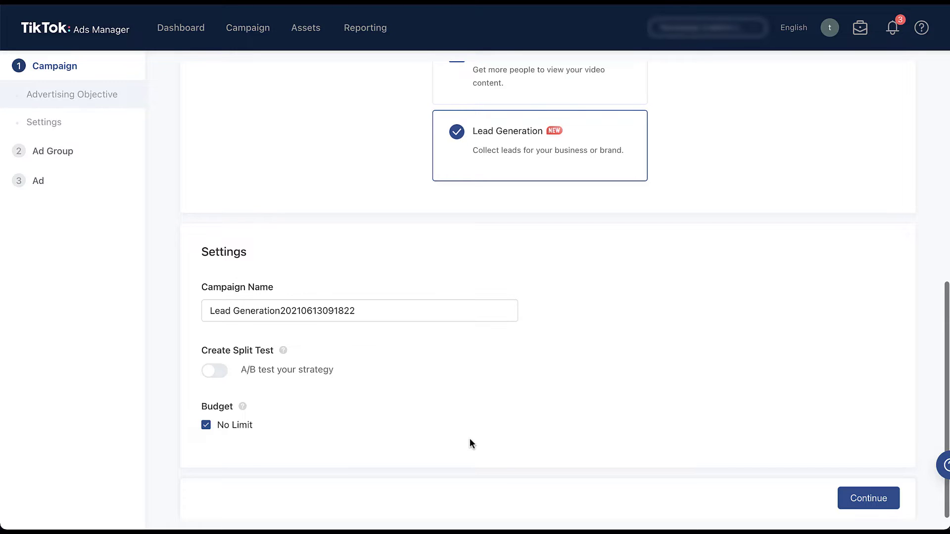
Shorten the campaign name to "Lead Generation" and continue to the ad group setup.
drag(280, 310, 438, 316)
key(BackSpace)
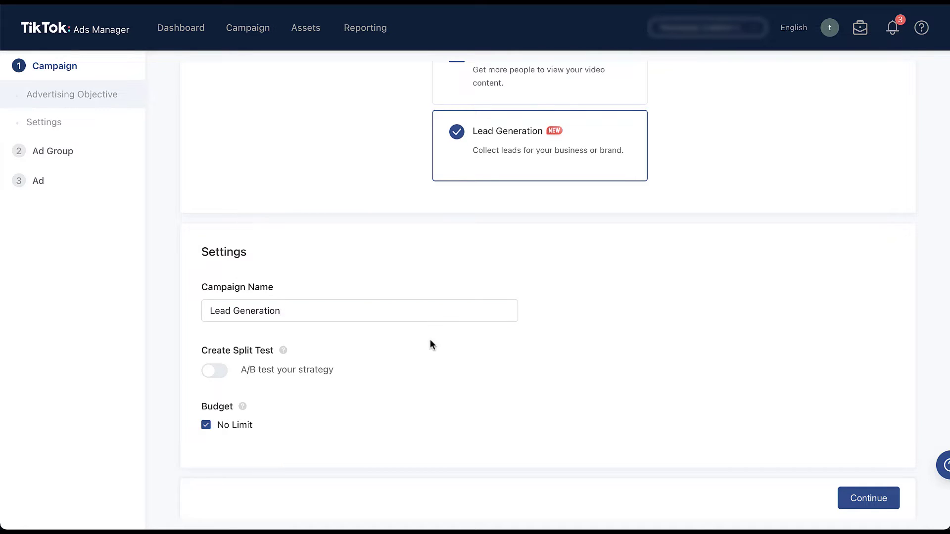
click(872, 500)
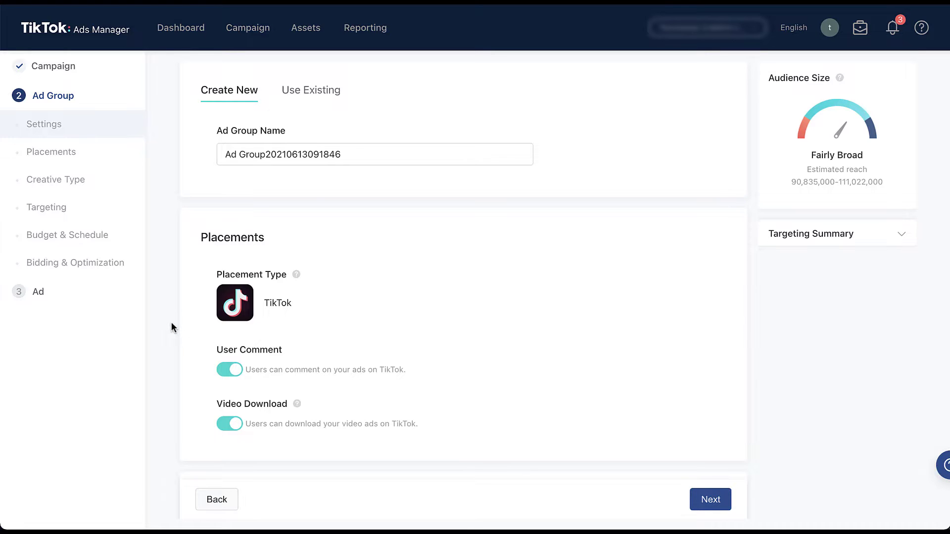
Set the ad group's daily budget to 20 USD.
scroll(171, 322, down, 7)
scroll(173, 309, down, 8)
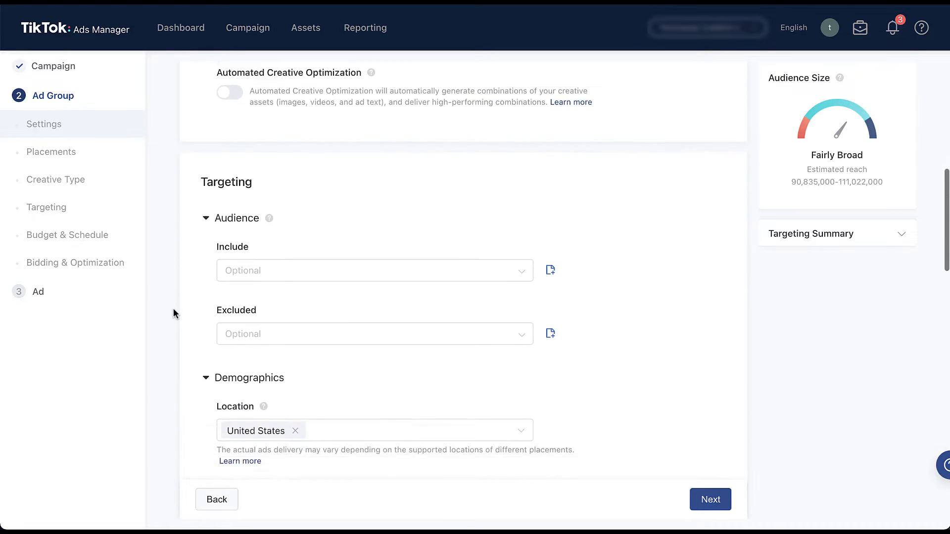
scroll(173, 309, down, 7)
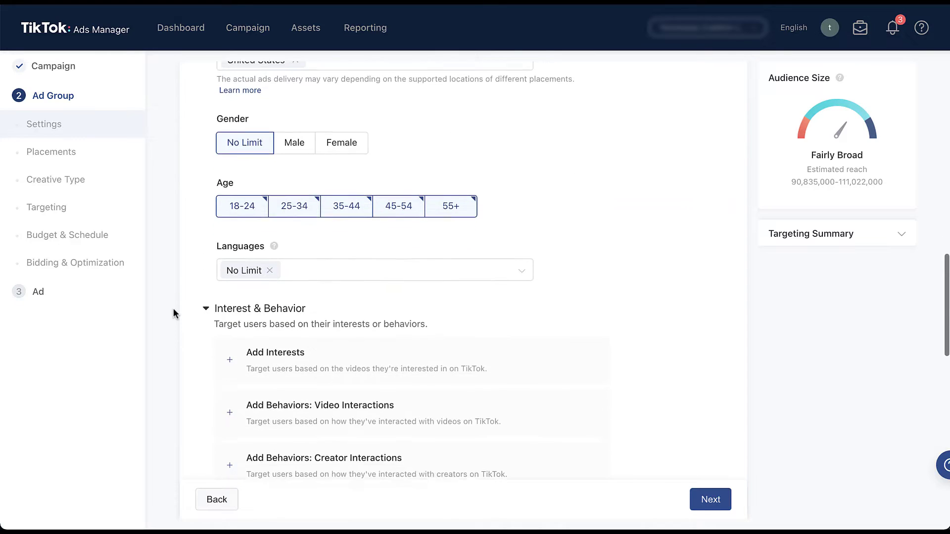
scroll(174, 313, down, 5)
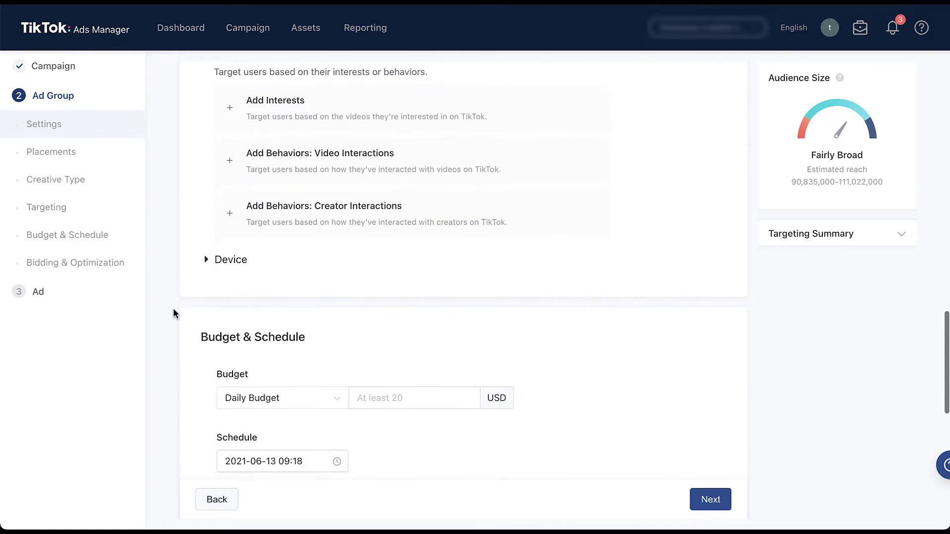
scroll(173, 313, down, 1)
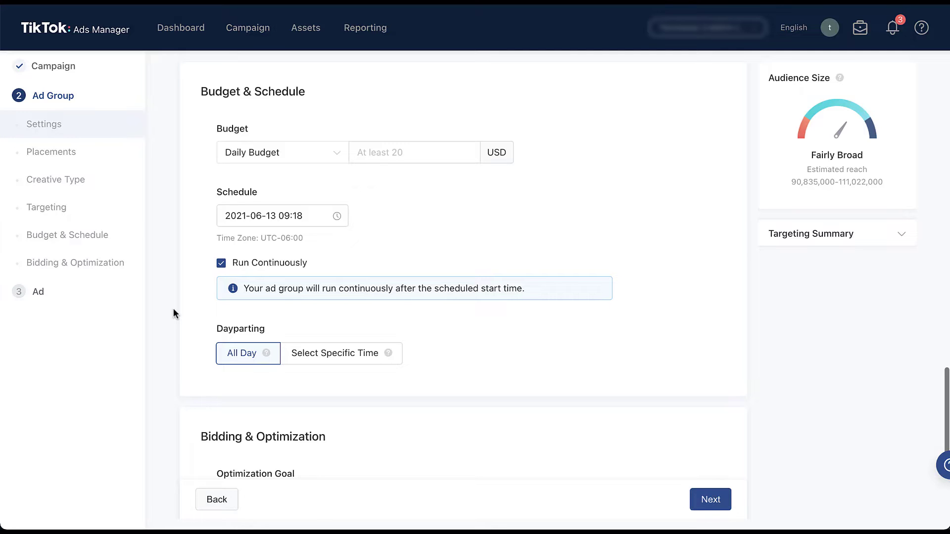
click(401, 153)
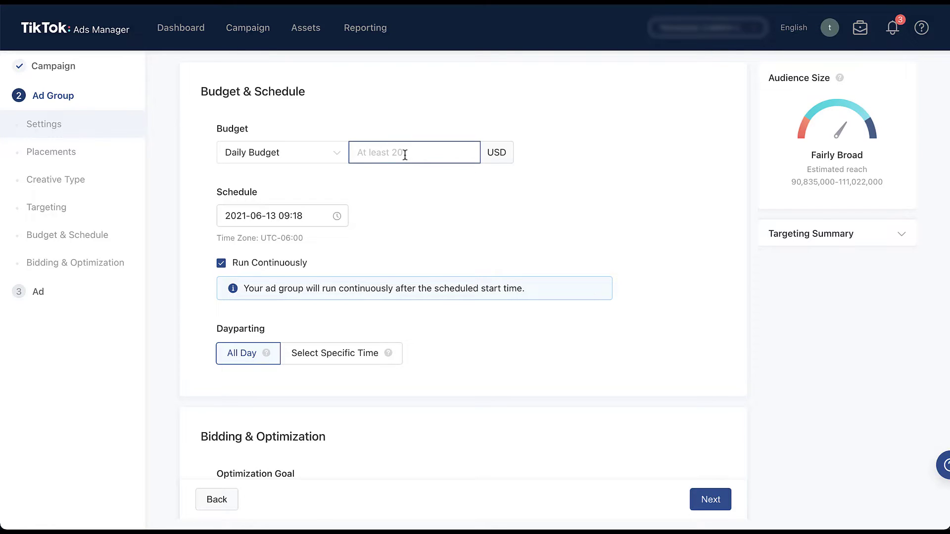
text(20)
click(393, 183)
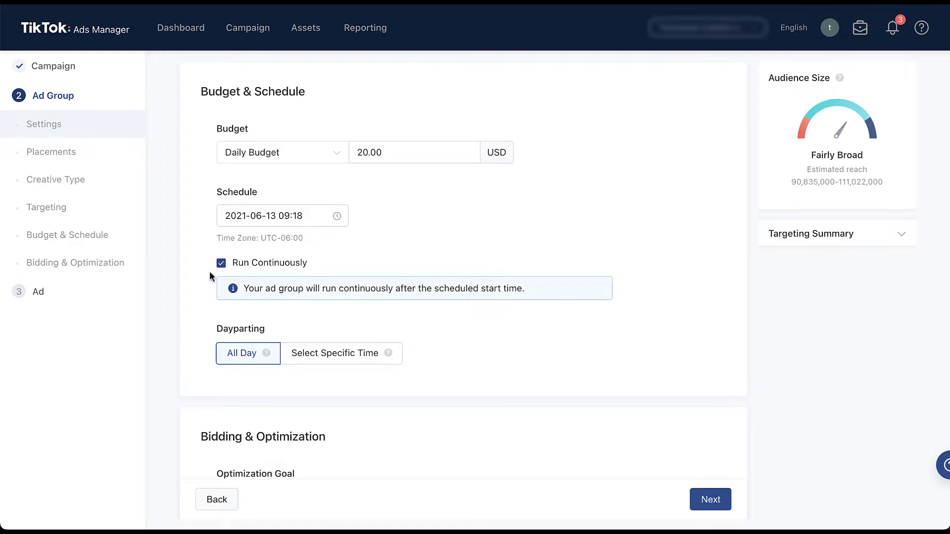
Set the cost cap bid to 5 USD per lead and proceed to the ad setup.
scroll(171, 340, down, 5)
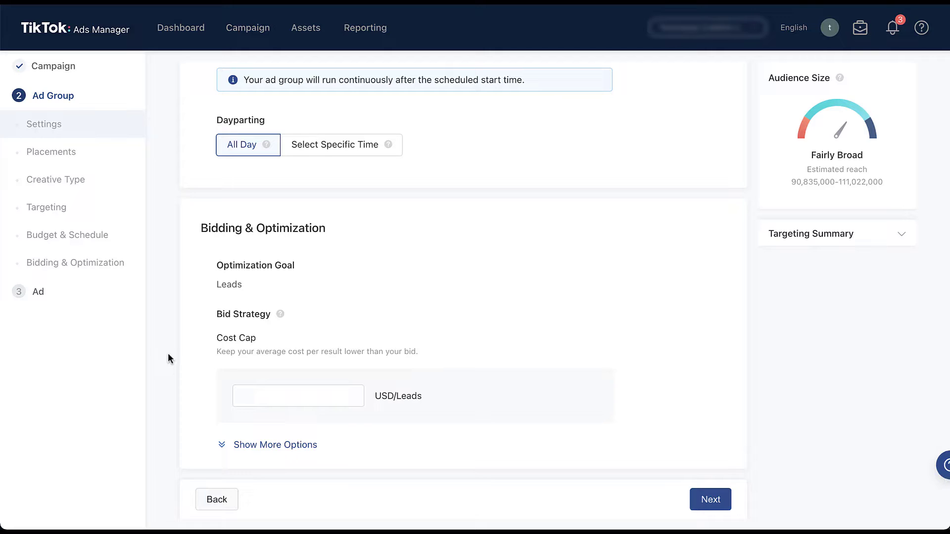
mouse_move(234, 345)
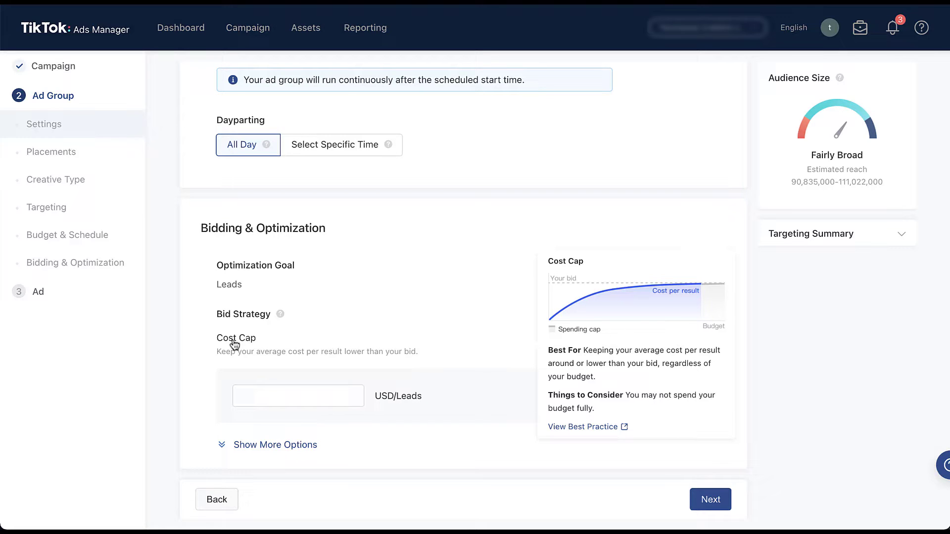
click(271, 396)
text(5)
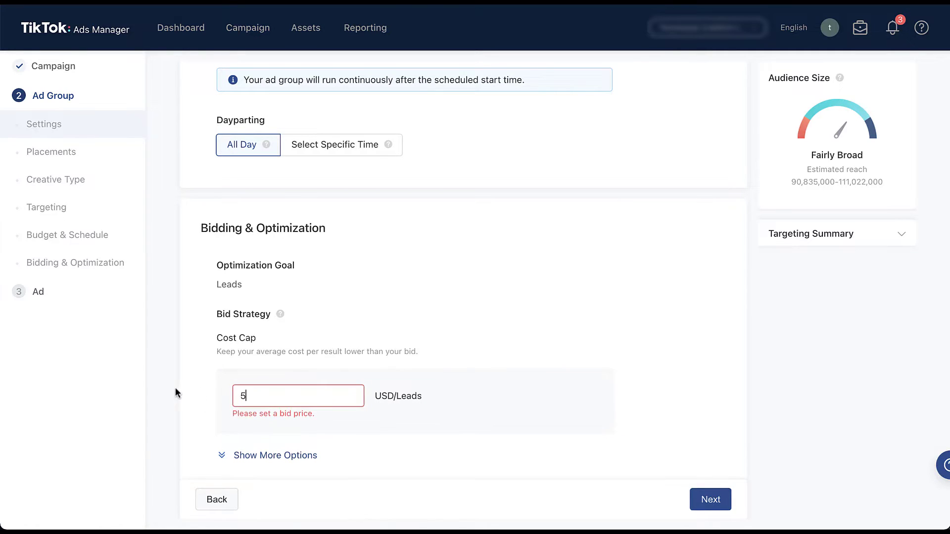
click(175, 388)
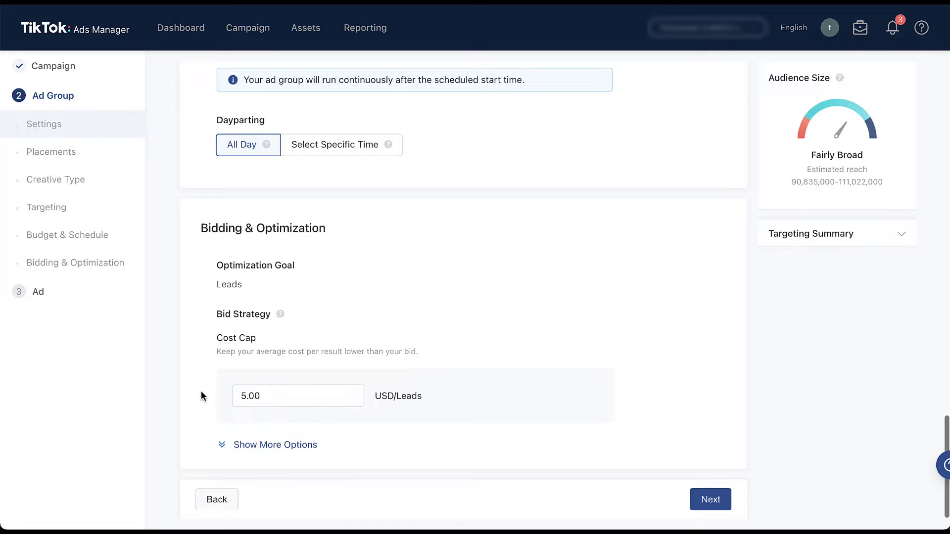
click(709, 500)
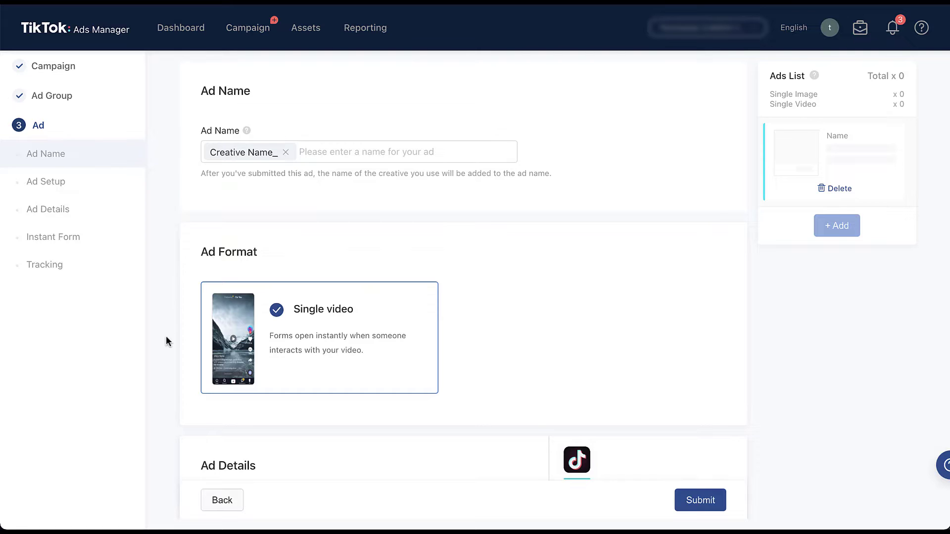
Show the detailed format requirements for the ad's video creative.
scroll(168, 317, down, 5)
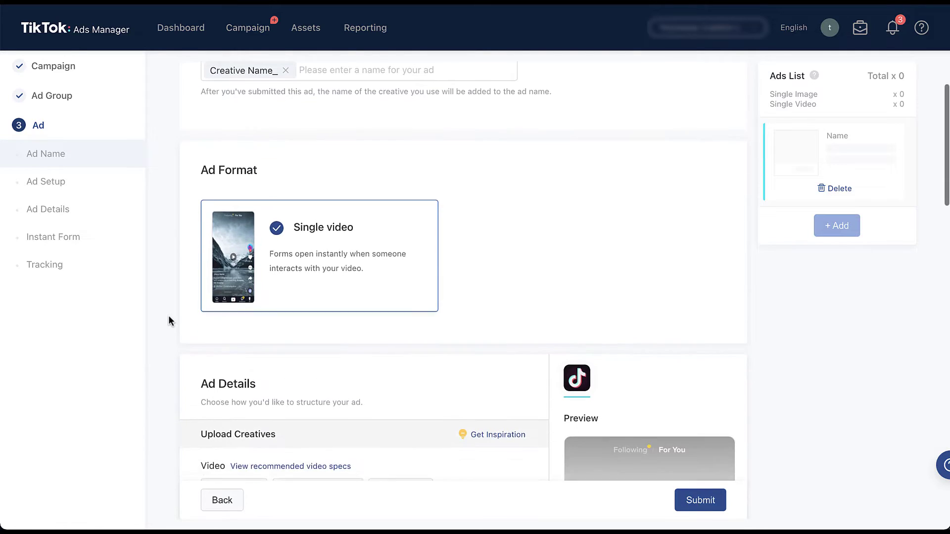
scroll(168, 320, down, 3)
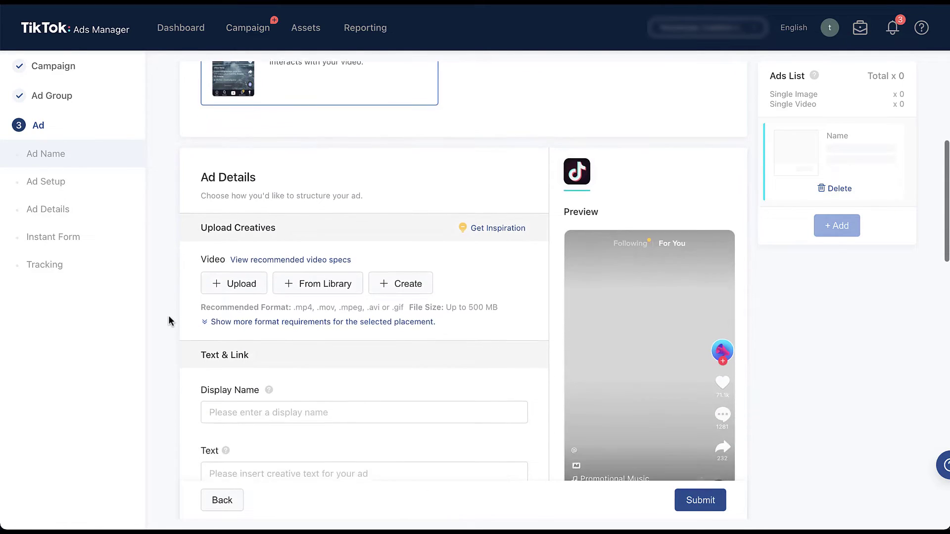
scroll(168, 317, down, 1)
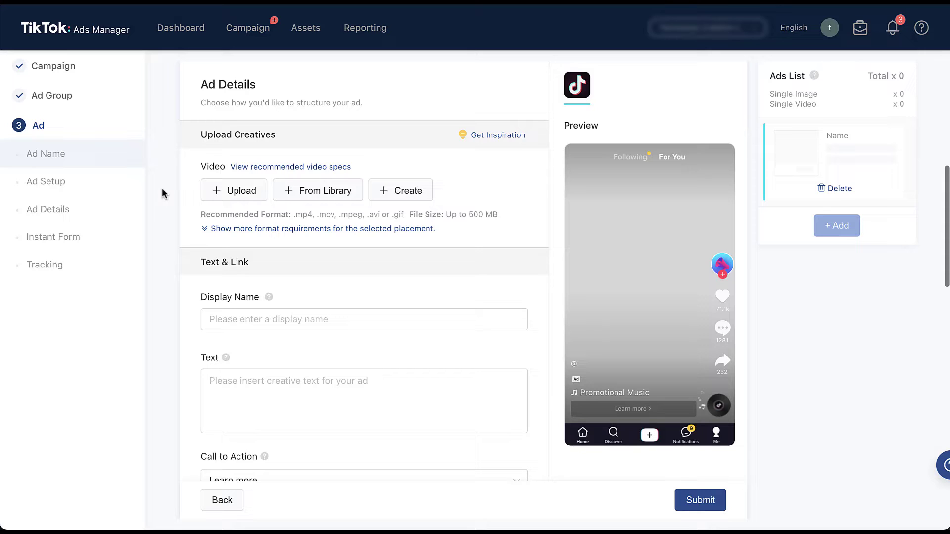
click(204, 229)
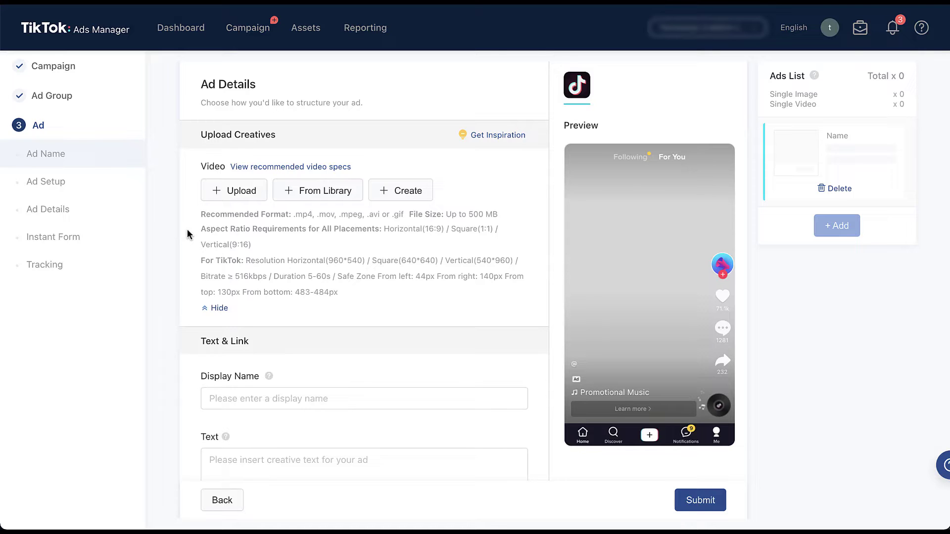
Browse the available call-to-action options for the ad, from the first to the last, and close the list.
scroll(187, 225, down, 4)
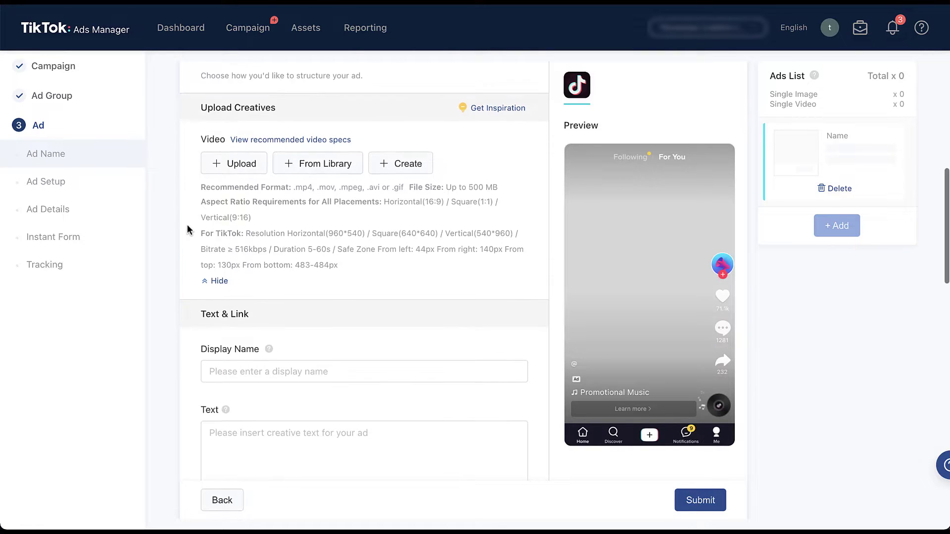
scroll(187, 225, down, 1)
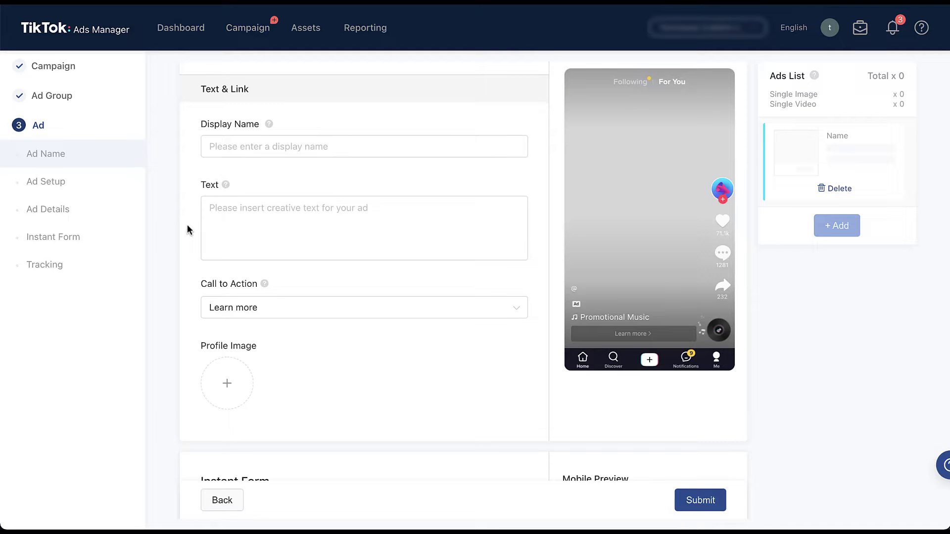
click(521, 311)
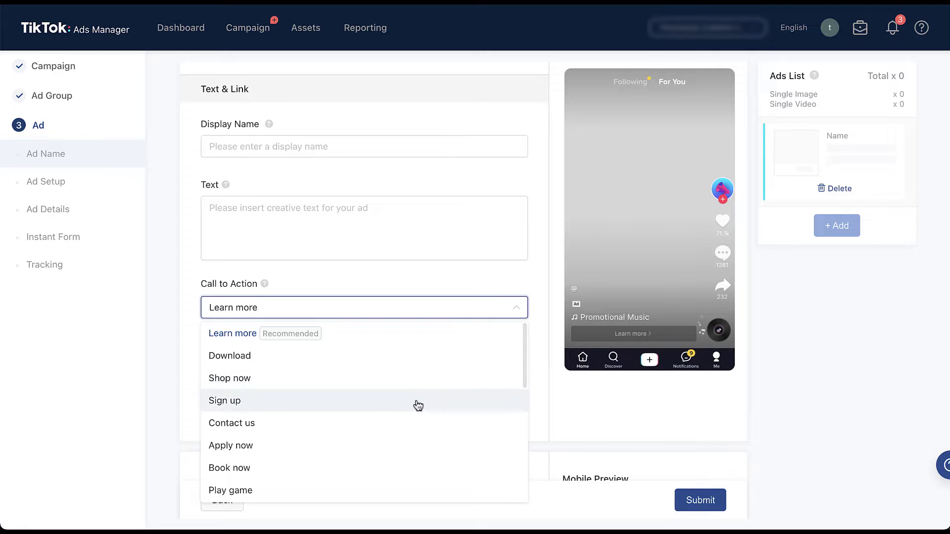
scroll(418, 405, down, 5)
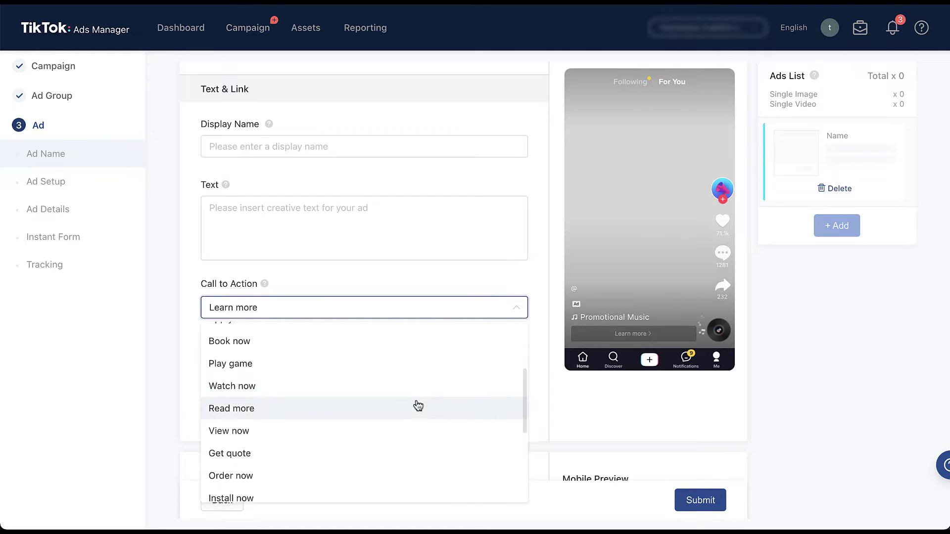
scroll(418, 405, down, 6)
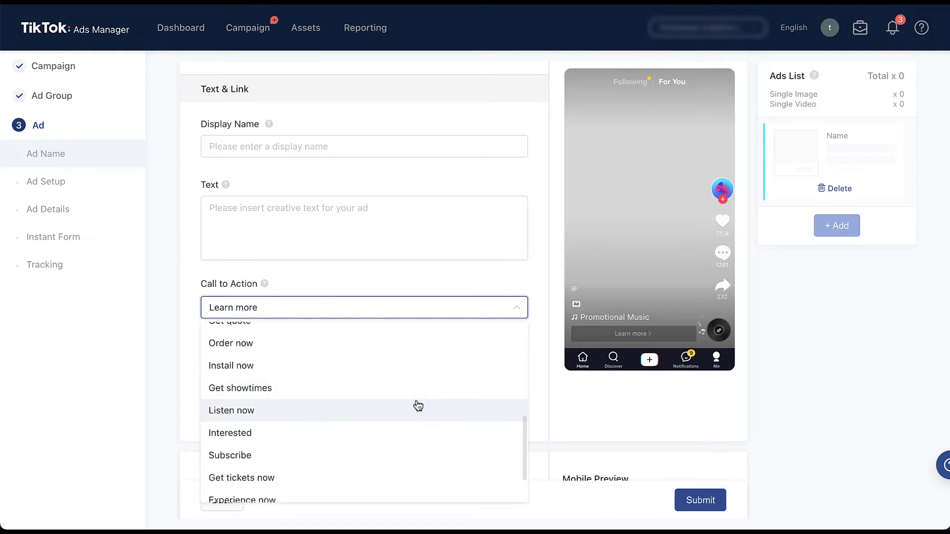
scroll(418, 406, down, 3)
scroll(418, 406, up, 5)
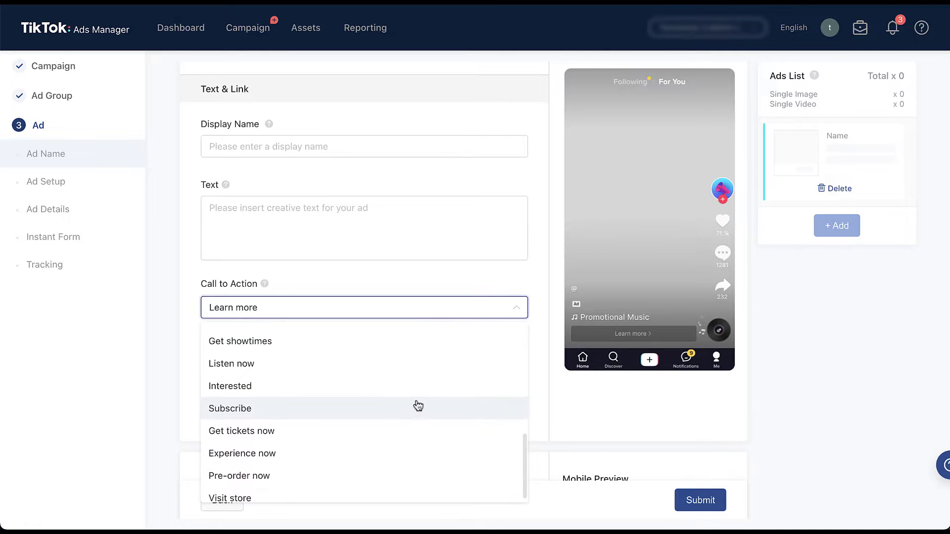
scroll(418, 406, up, 7)
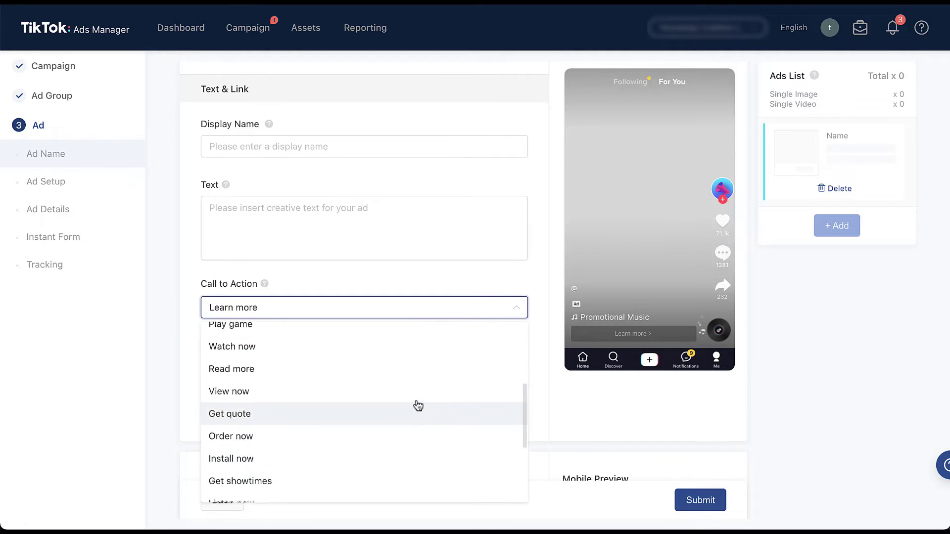
scroll(418, 406, up, 2)
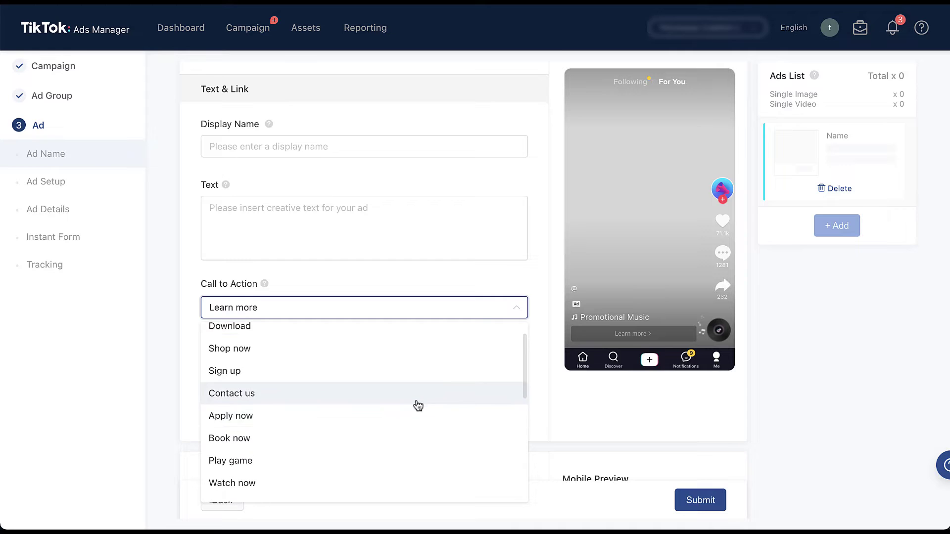
click(184, 307)
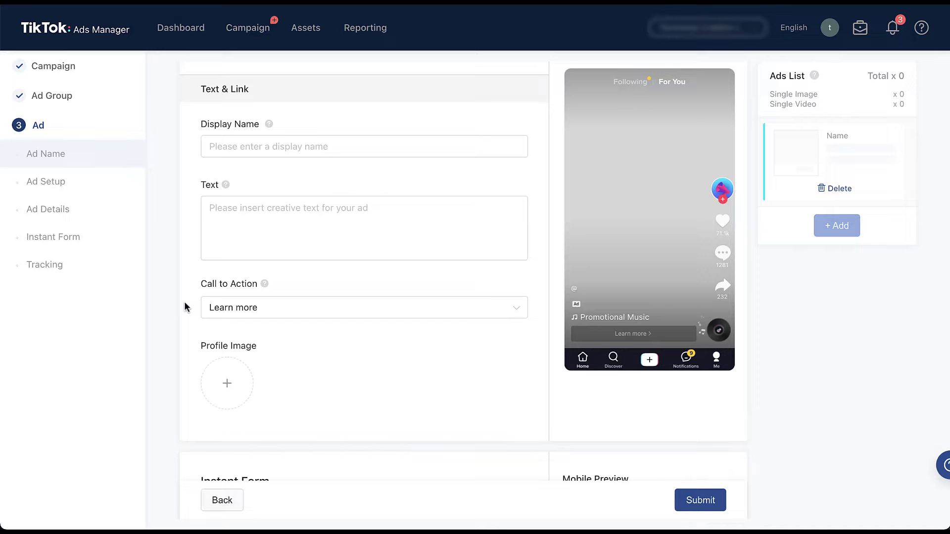
Start creating an instant form for the ad and view the descriptions of the Classic Form and Advanced Form templates.
scroll(184, 307, down, 6)
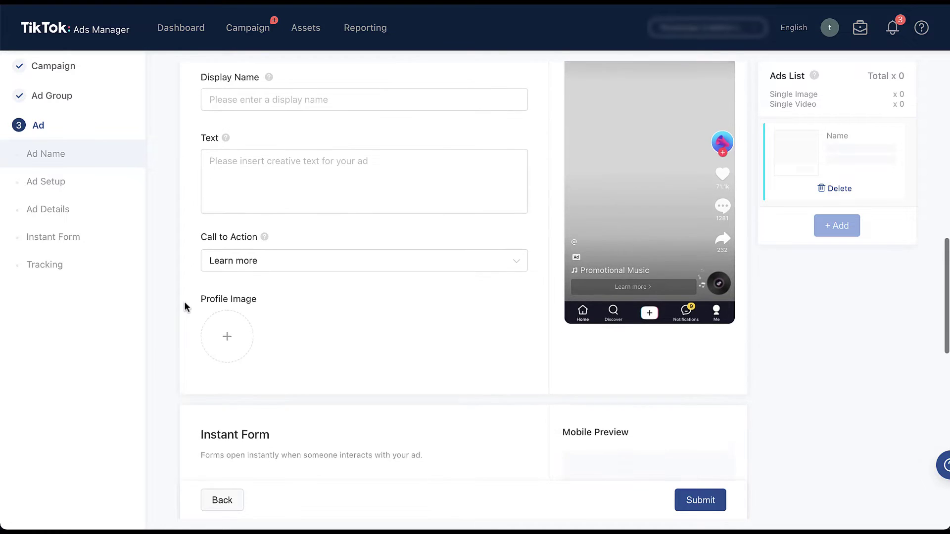
scroll(184, 307, down, 2)
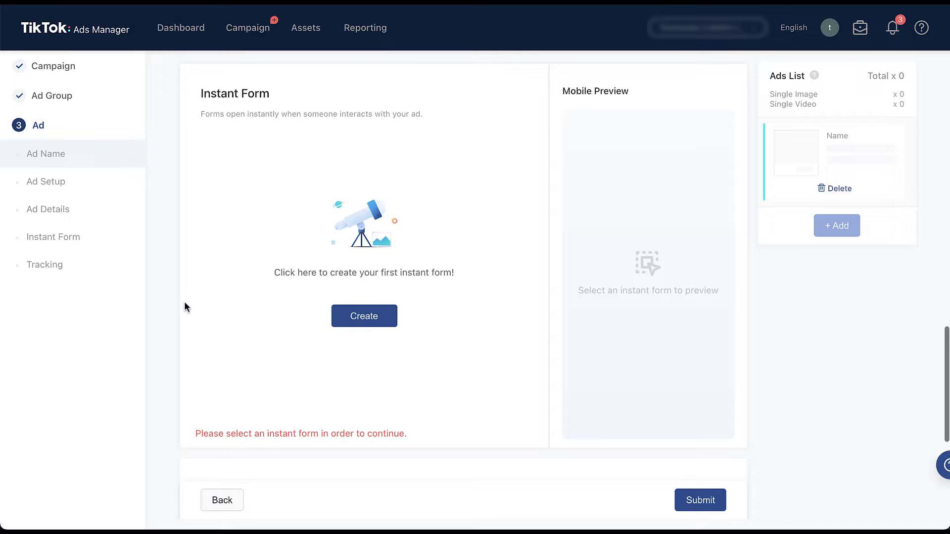
click(350, 324)
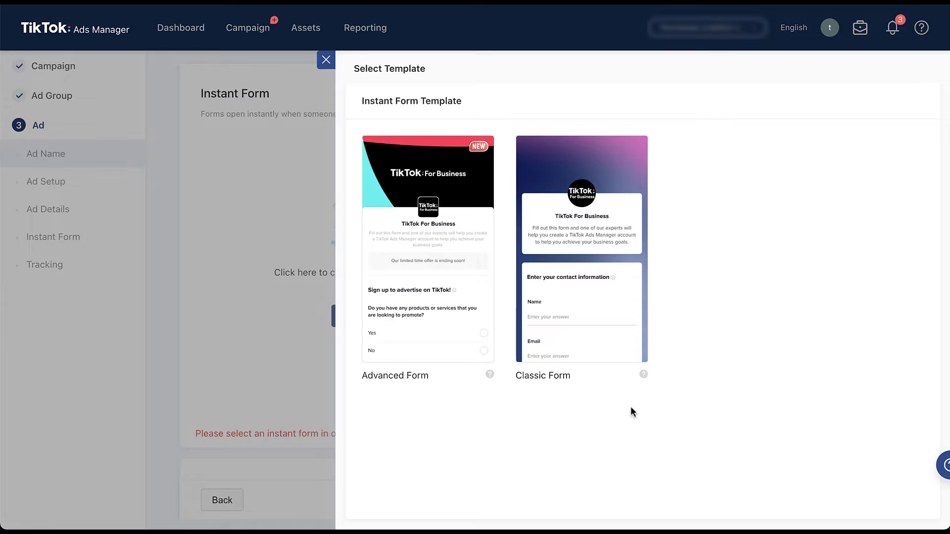
mouse_move(645, 379)
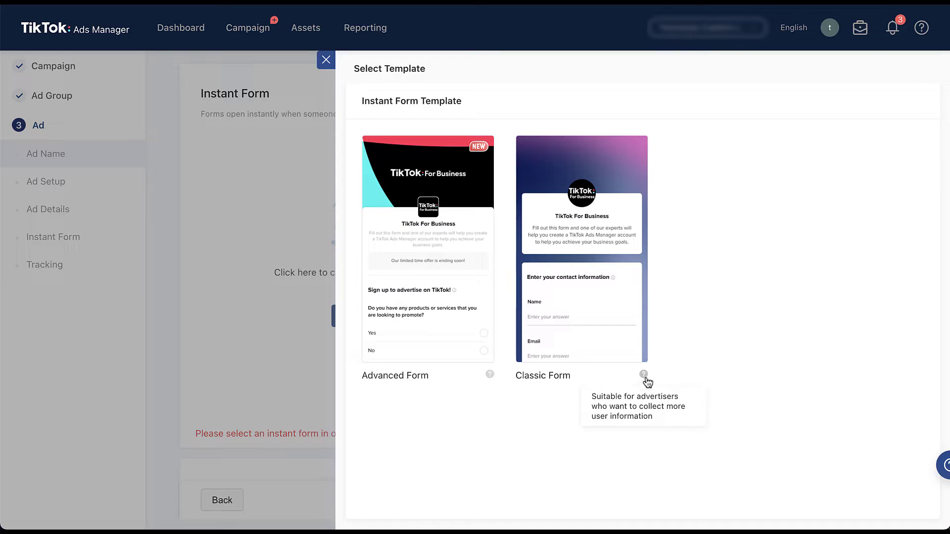
mouse_move(493, 381)
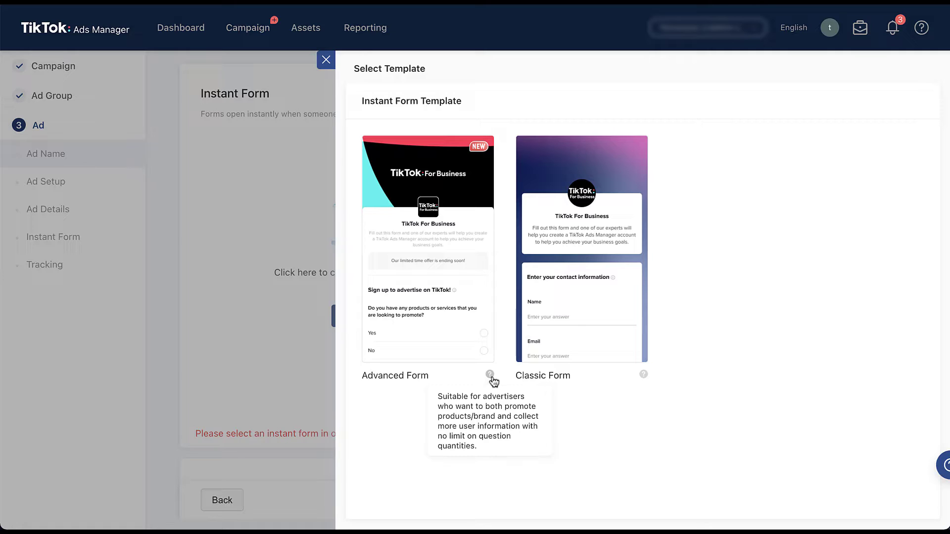
Customize the Classic Form template and rename the form "Classic Form Example".
mouse_move(591, 346)
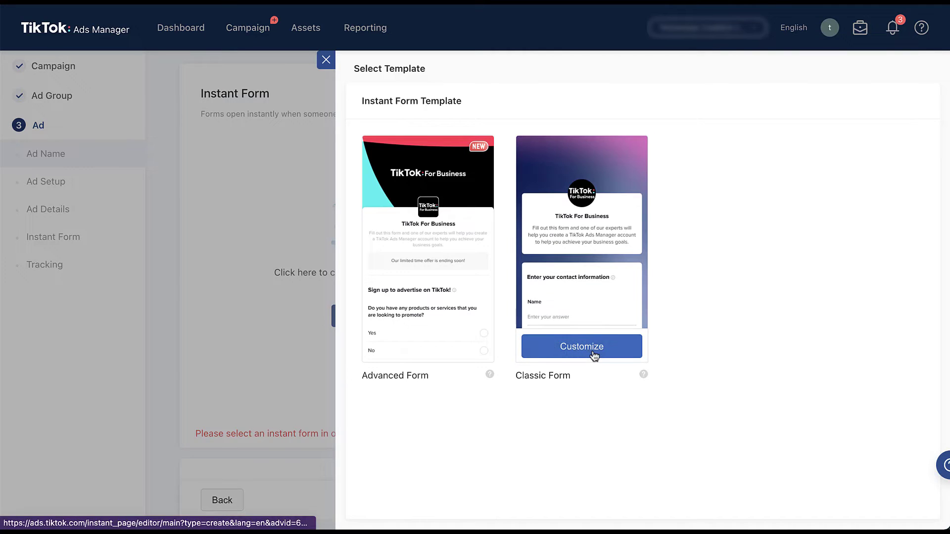
click(593, 352)
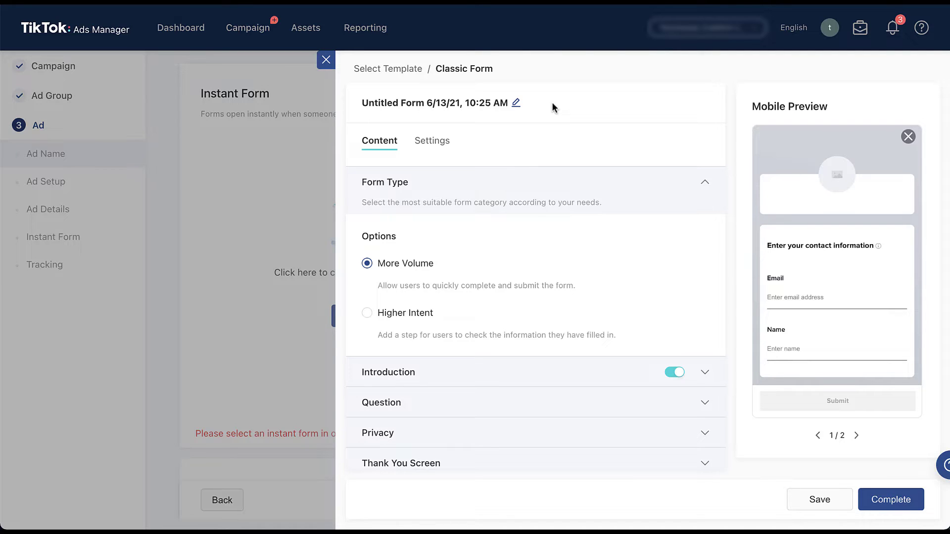
click(516, 102)
text(Cla)
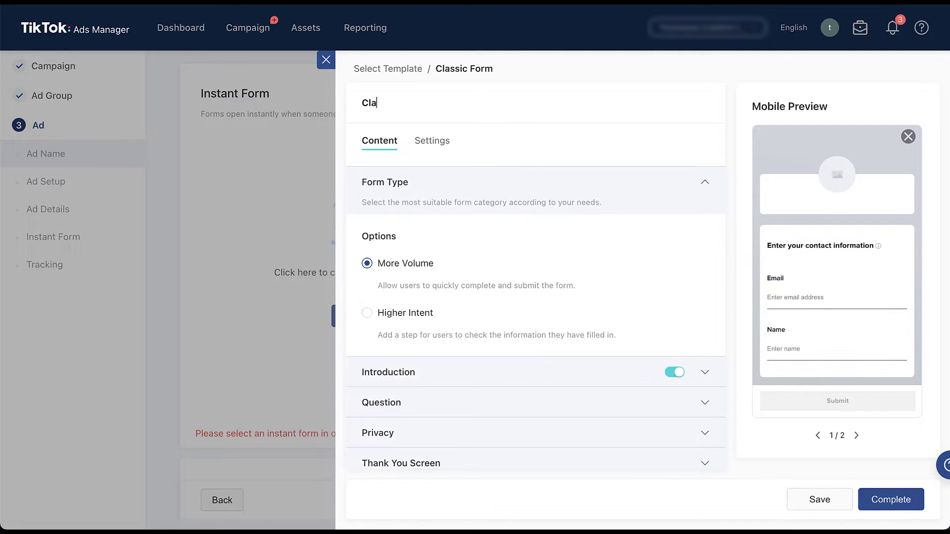
text(ssic Form Example)
click(526, 115)
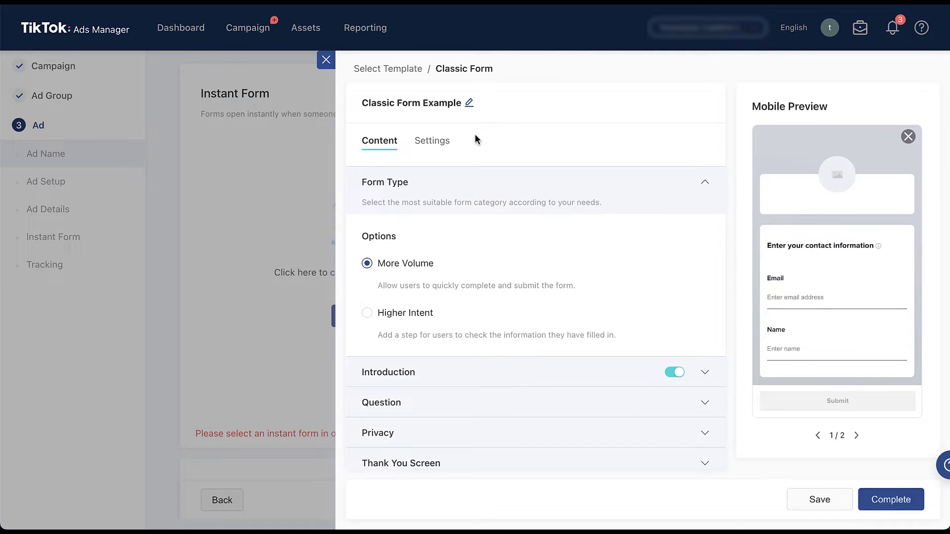
Browse the available form languages in the form's settings and close the list without changing the language.
click(441, 149)
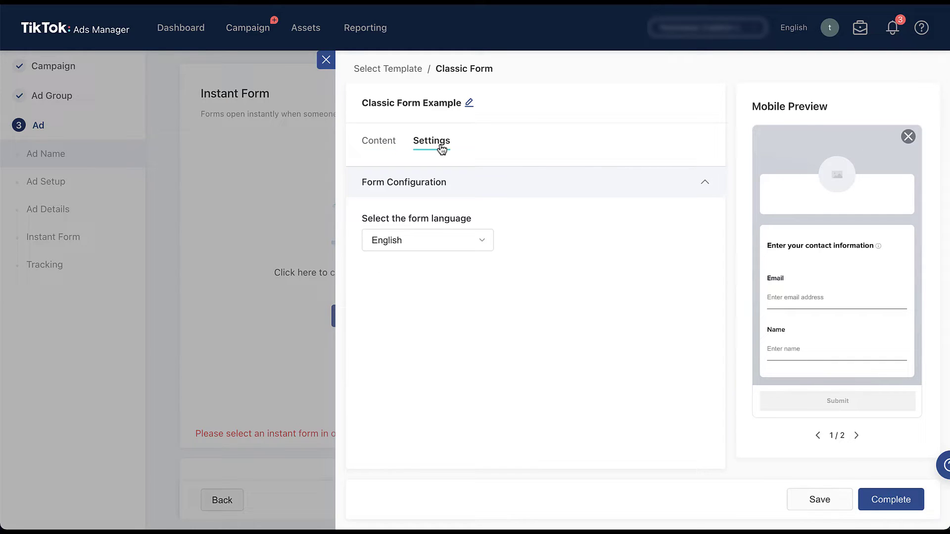
click(486, 241)
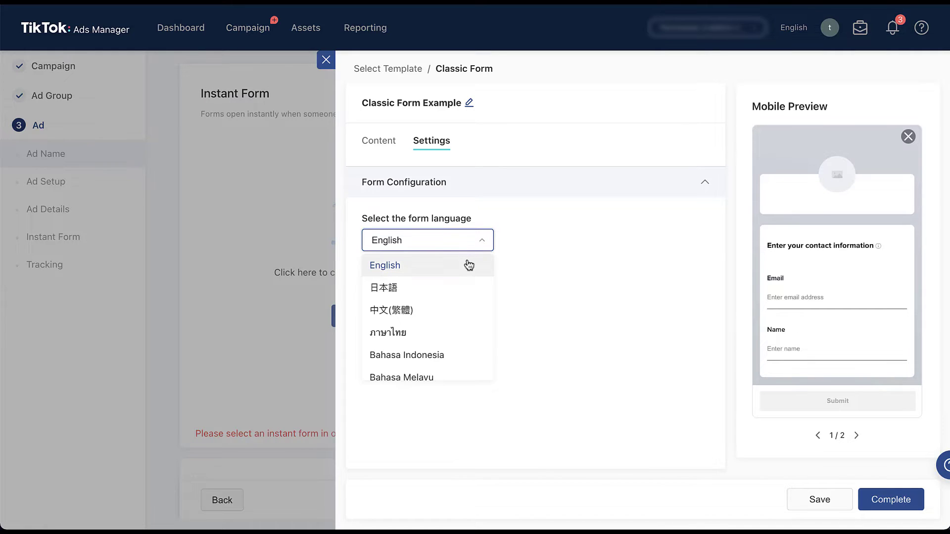
scroll(468, 265, down, 5)
scroll(466, 265, up, 5)
click(490, 205)
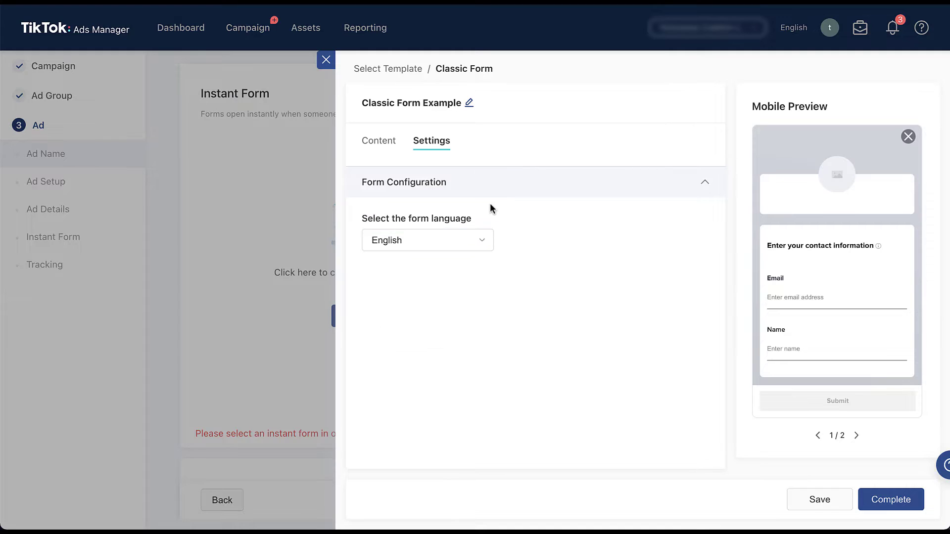
Set the form type to Higher Intent in the form's content and view the Review Screen section.
click(382, 148)
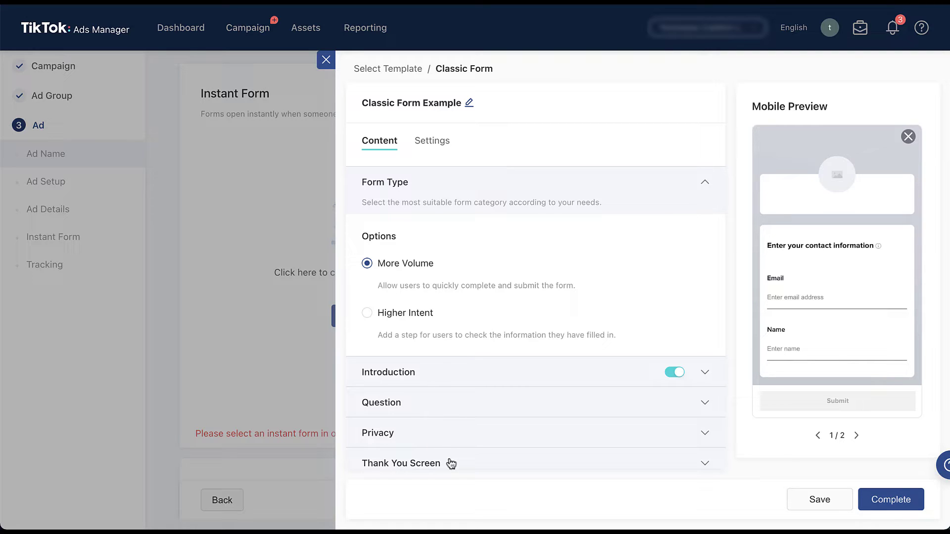
click(428, 317)
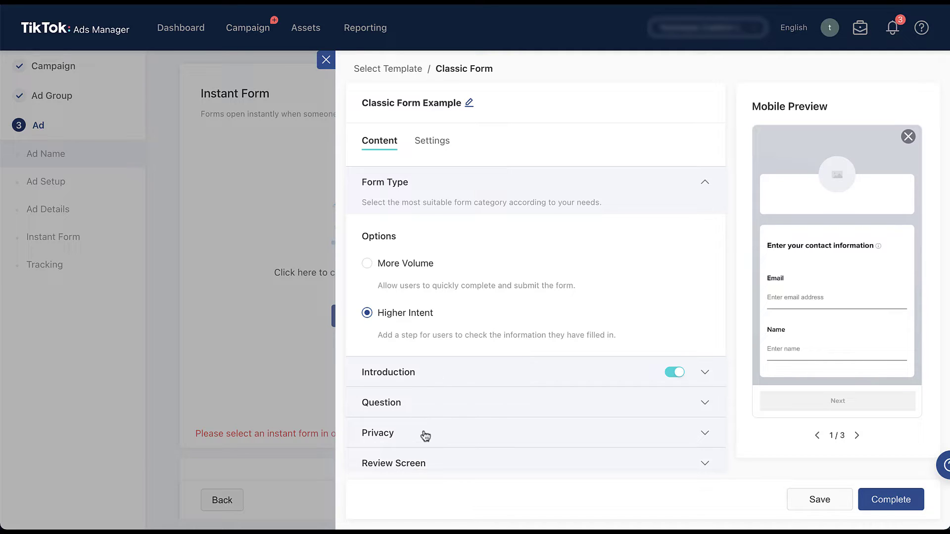
scroll(492, 420, down, 2)
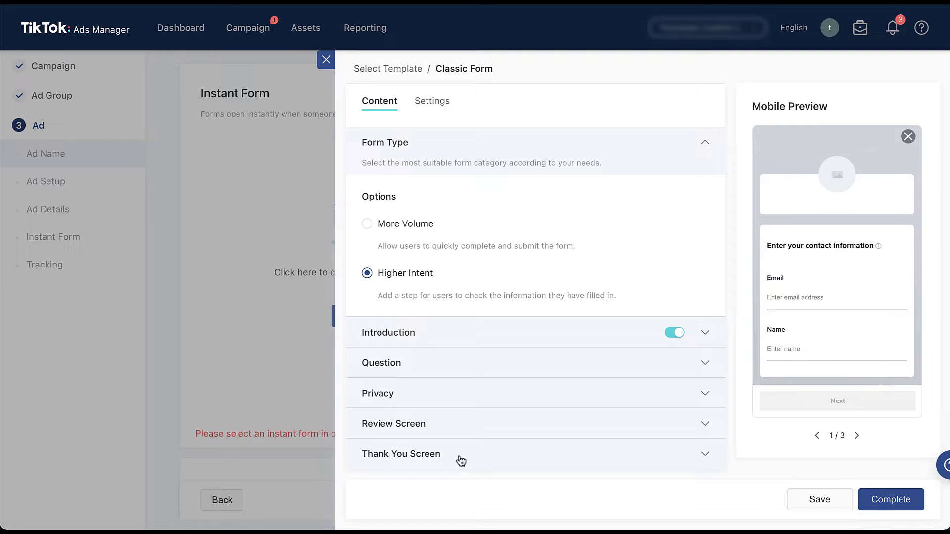
click(698, 424)
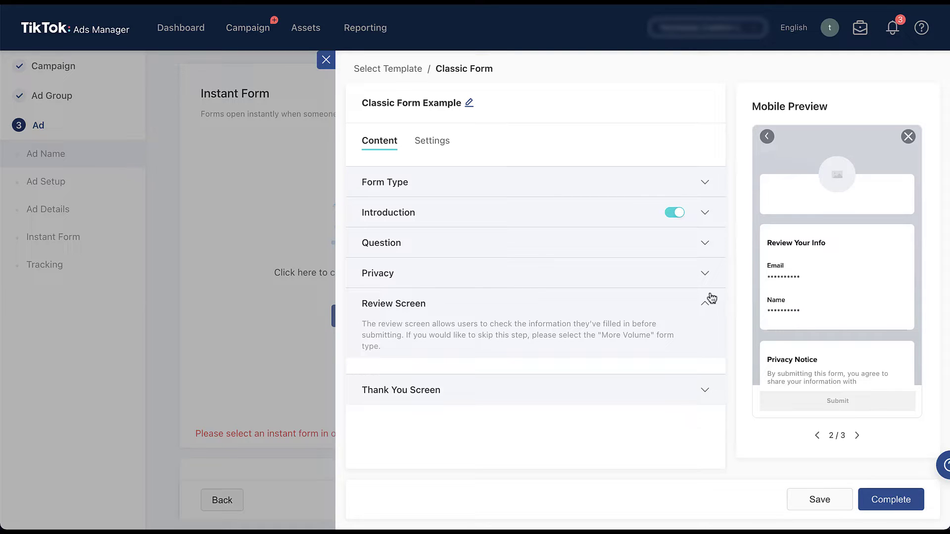
click(708, 184)
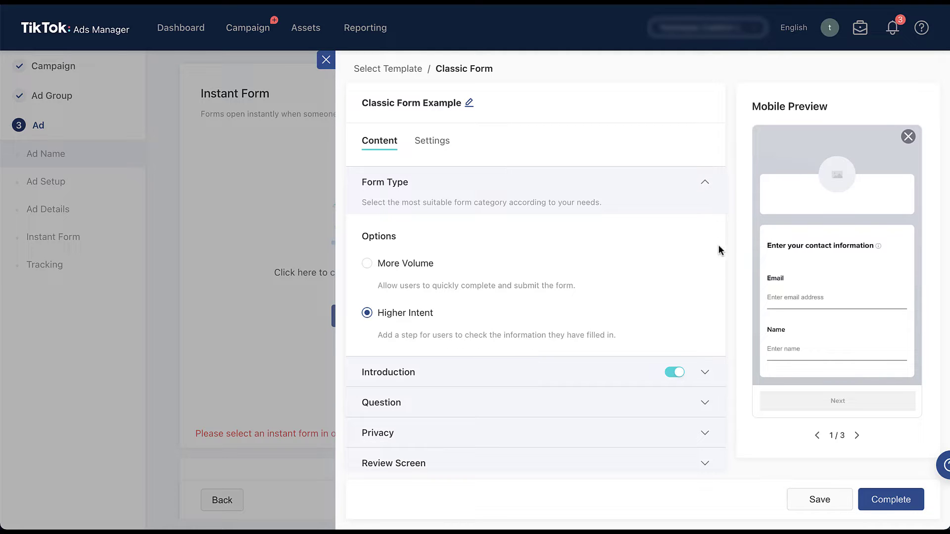
Fill in the form's introduction with a logo, display name "Paid Media Pros" and a headline starting "Here you can write pretty much as much text as you want".
click(705, 374)
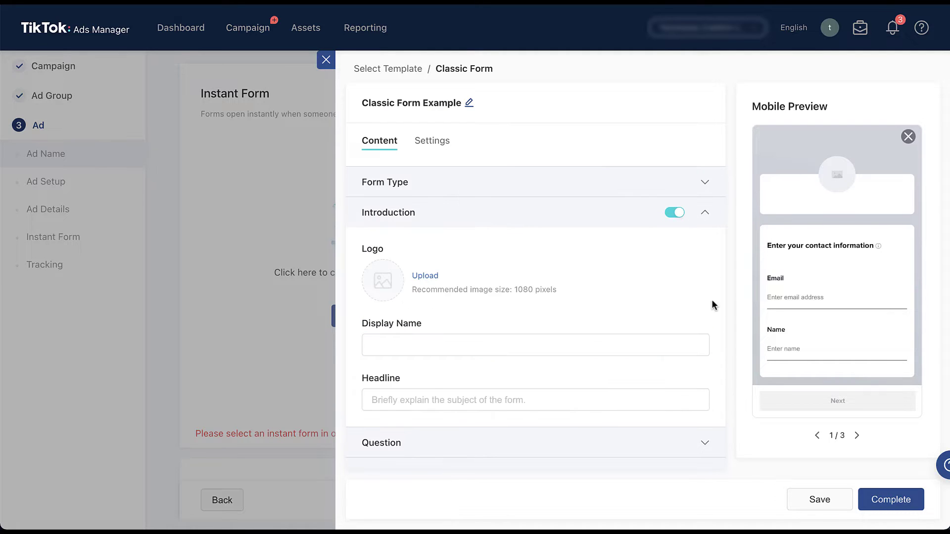
scroll(711, 299, down, 1)
scroll(712, 299, down, 1)
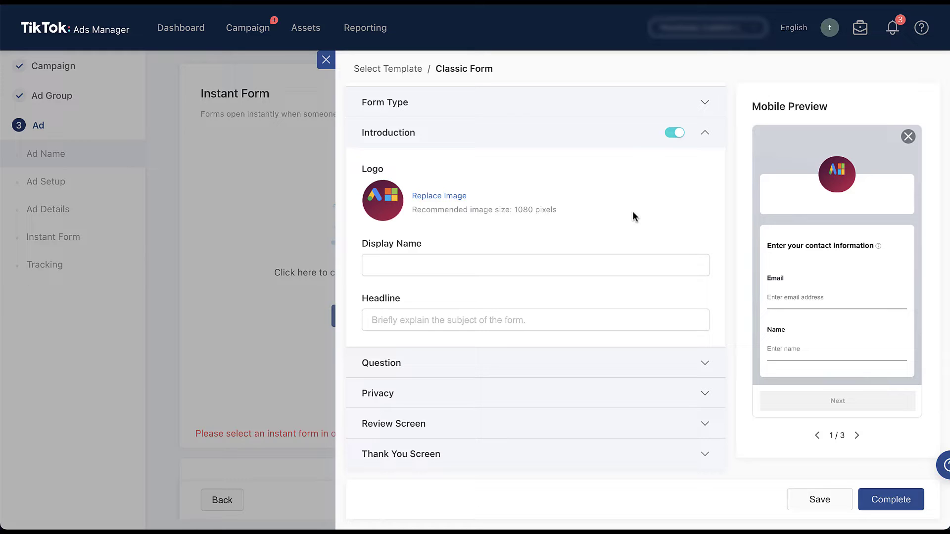
click(645, 262)
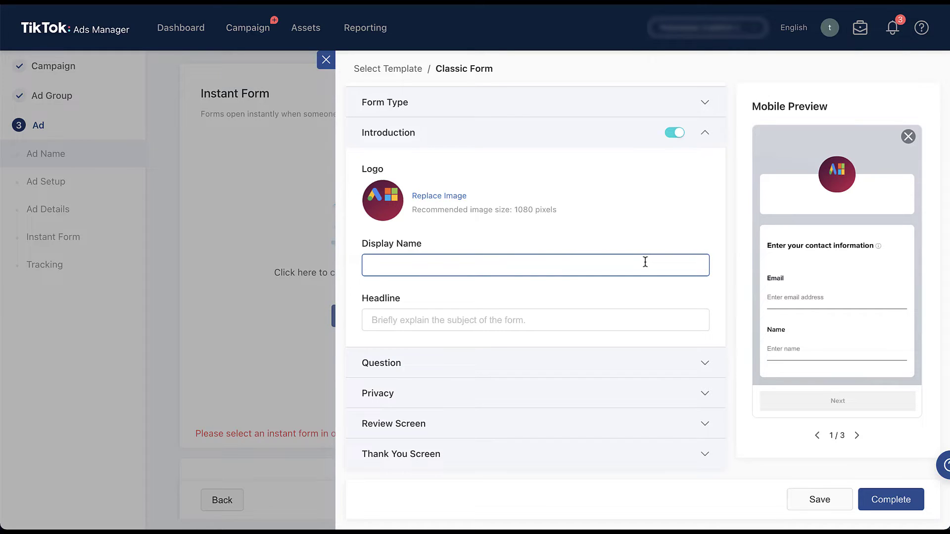
click(635, 323)
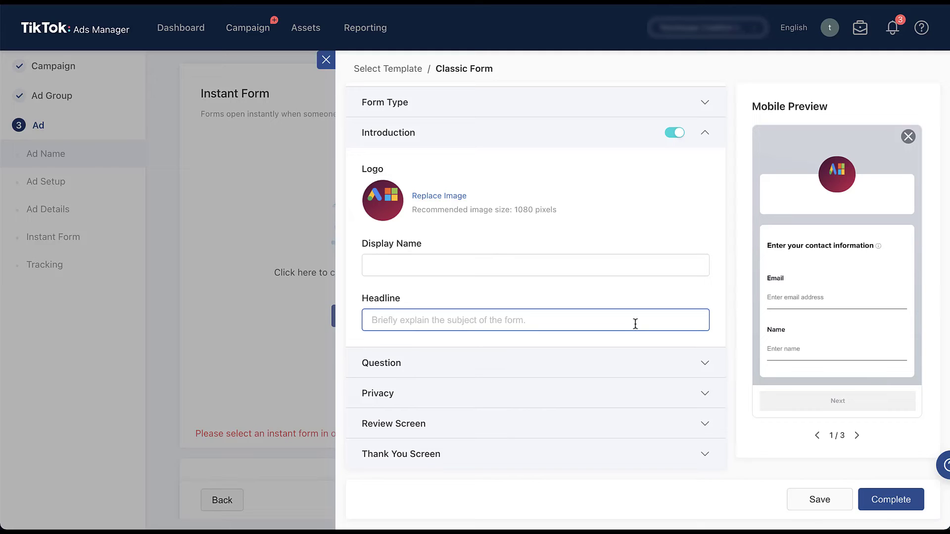
click(615, 292)
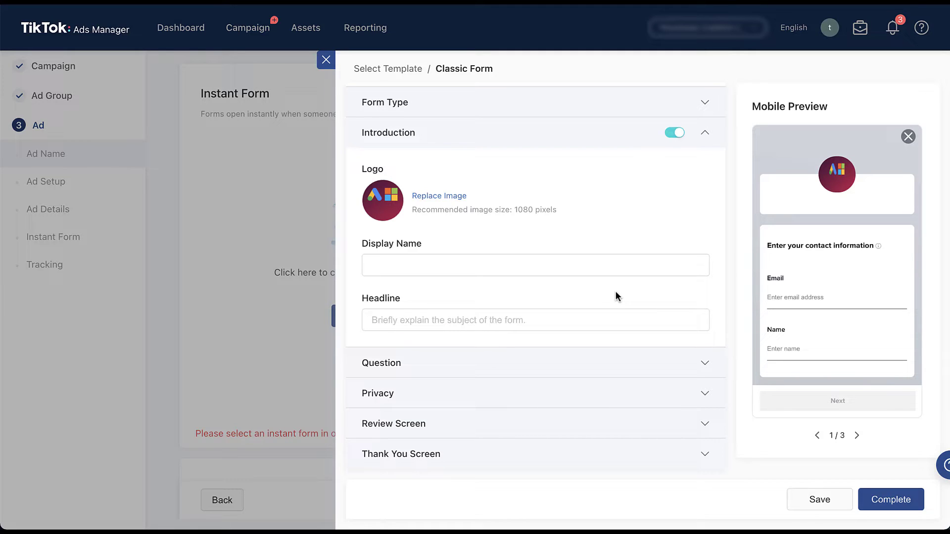
click(548, 266)
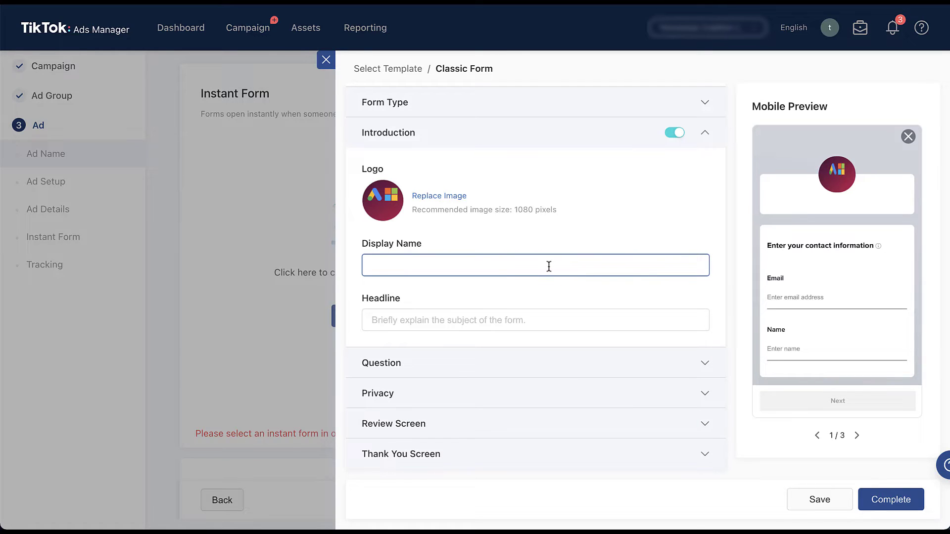
click(550, 321)
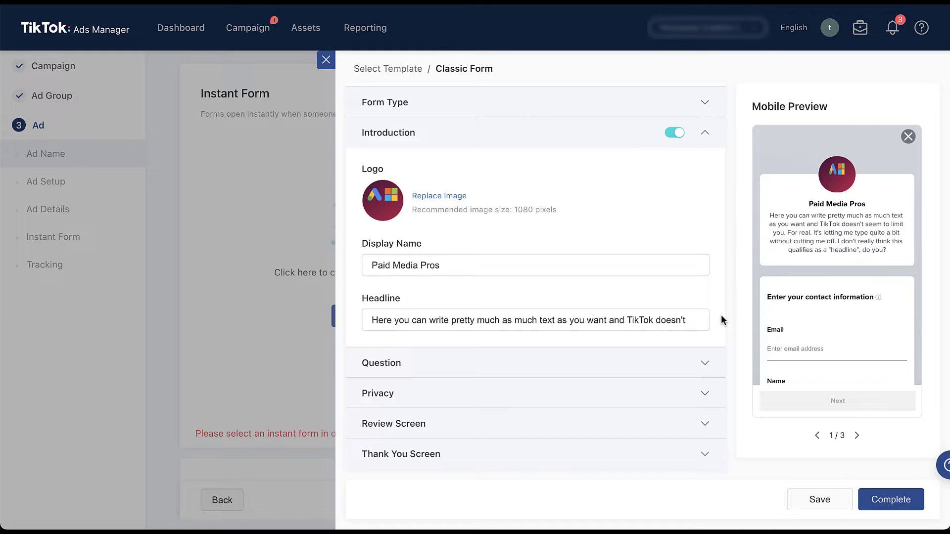
Set the Question section's pre-fill information to "We'll use the information below to share the latest Paid Media Pros video each week.".
click(706, 365)
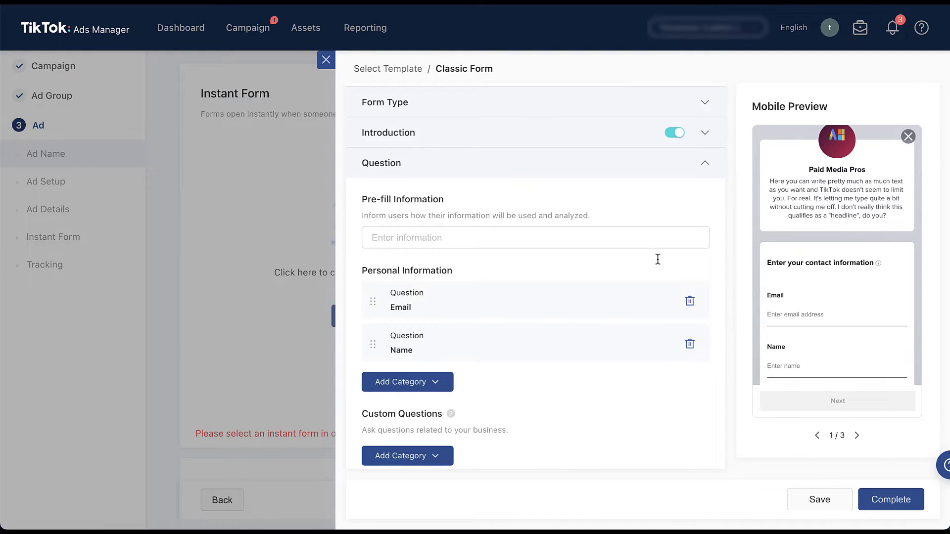
click(562, 238)
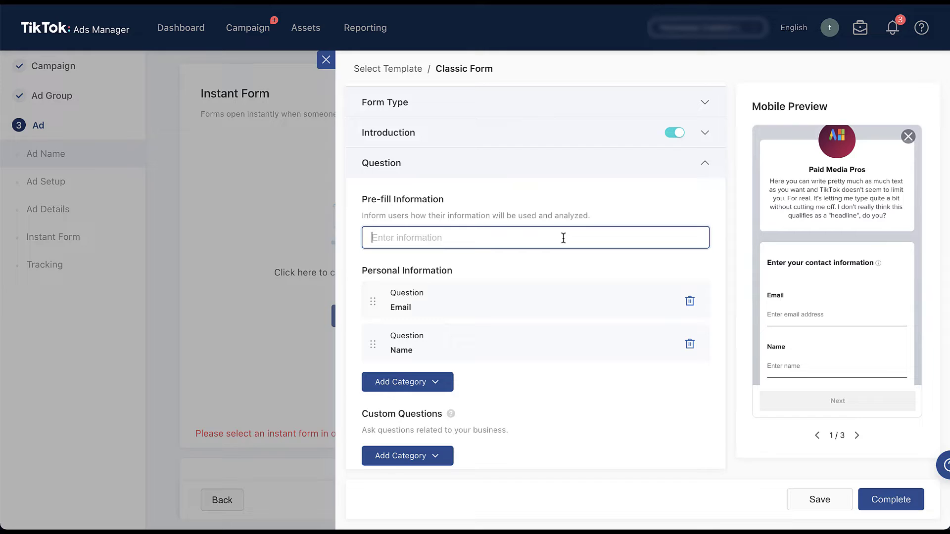
text(We'll use the information below to share the latest Paid Media Pros video each week.)
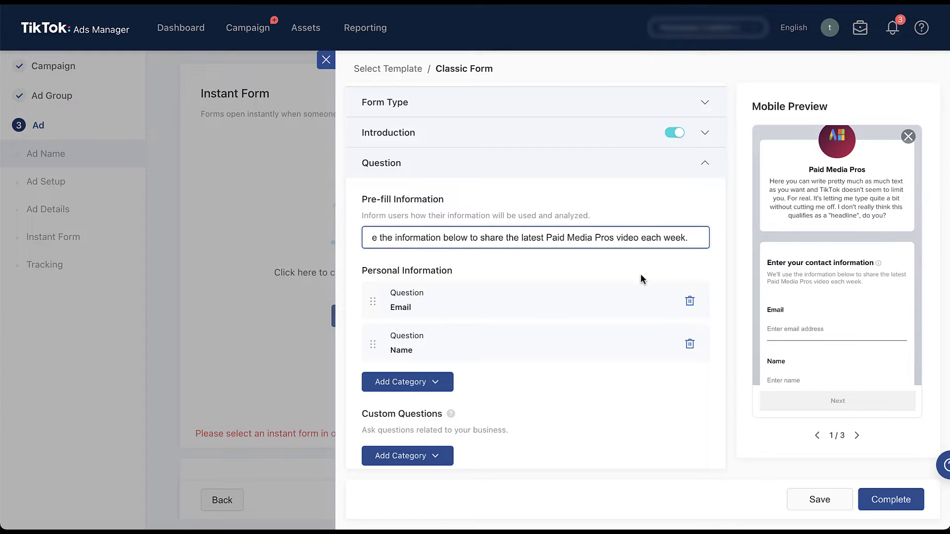
click(727, 267)
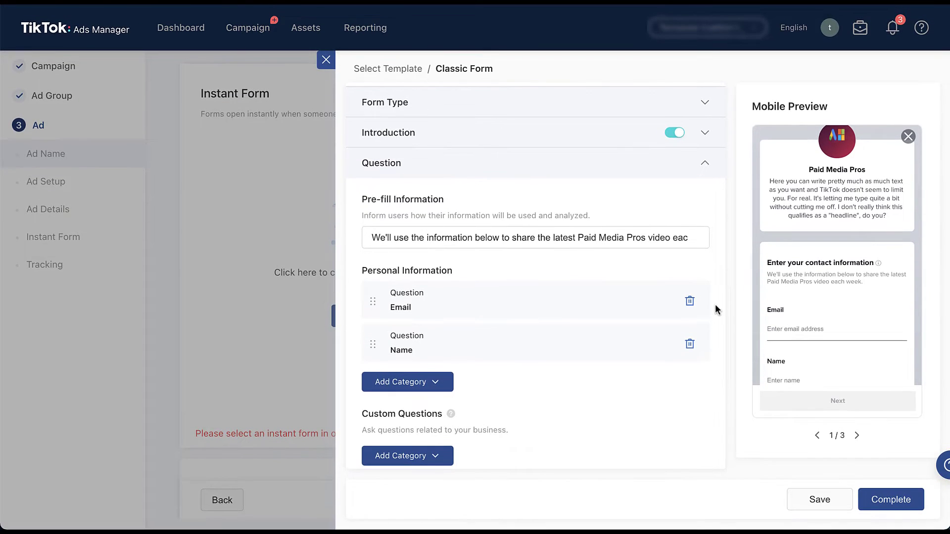
Browse the personal information questions available under Contact Information, User Info and Demographics, and close the list without adding any.
scroll(715, 304, down, 3)
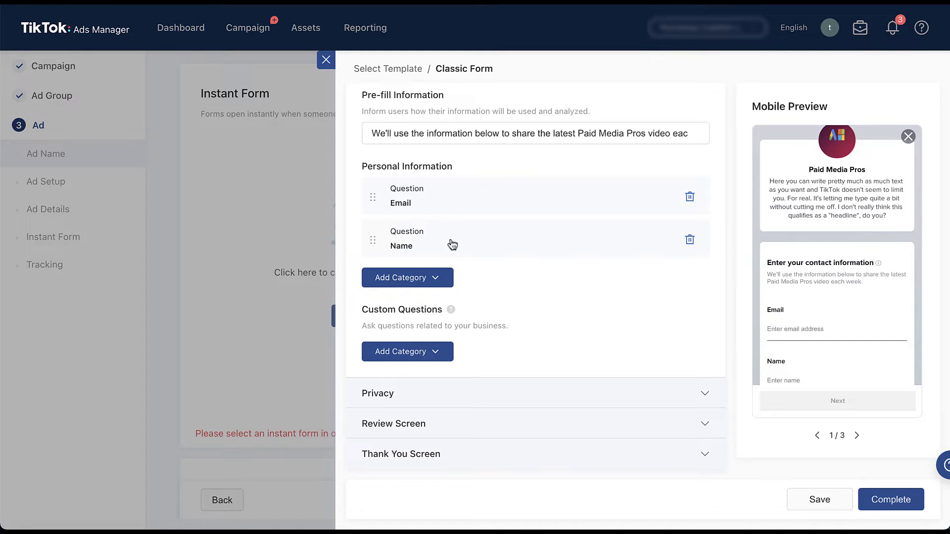
click(443, 284)
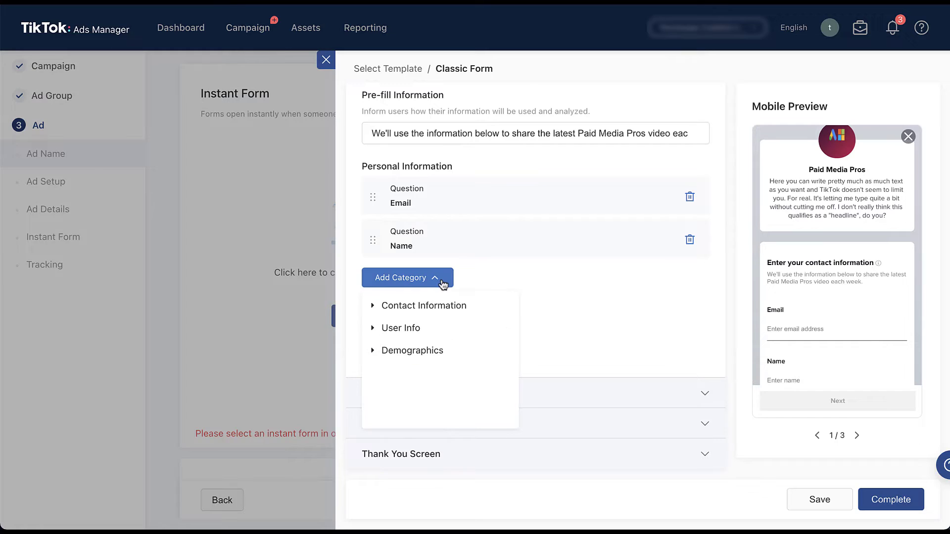
click(373, 308)
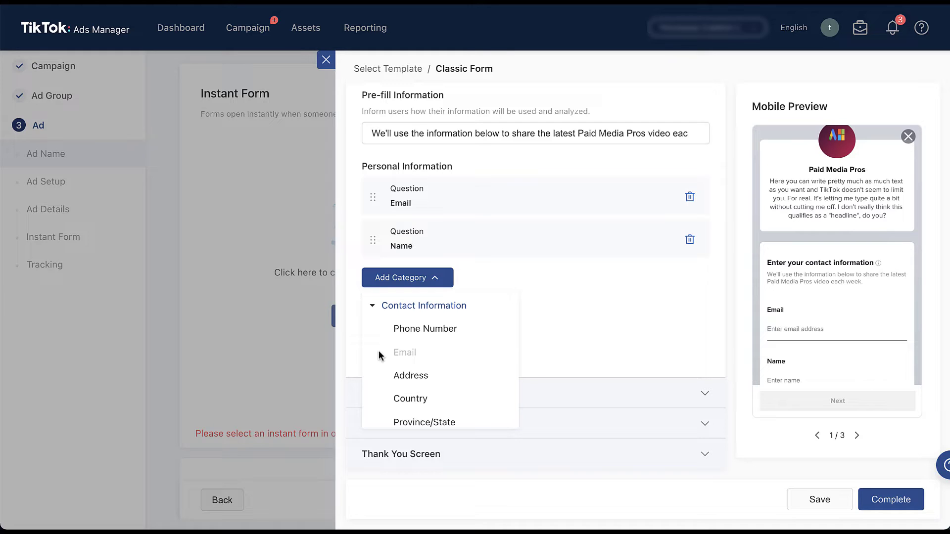
scroll(378, 350, down, 2)
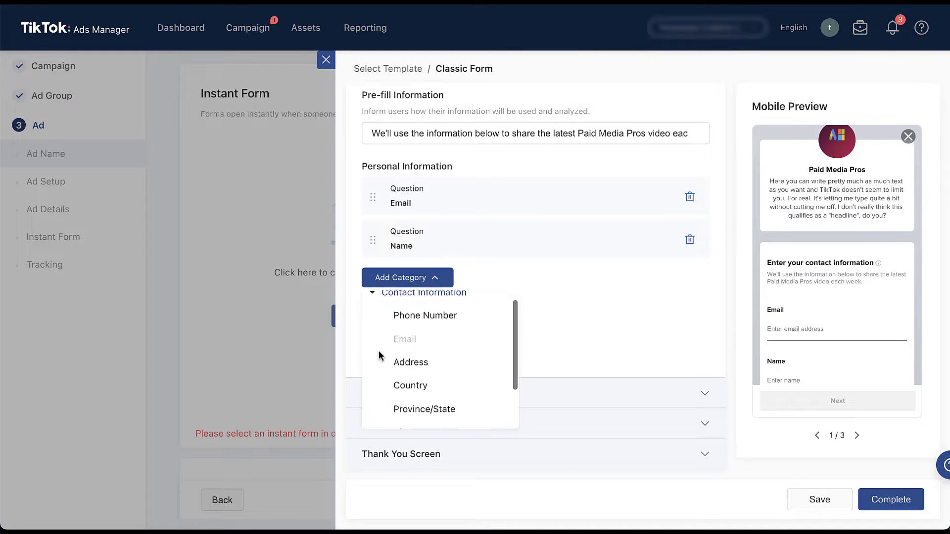
scroll(379, 355, down, 1)
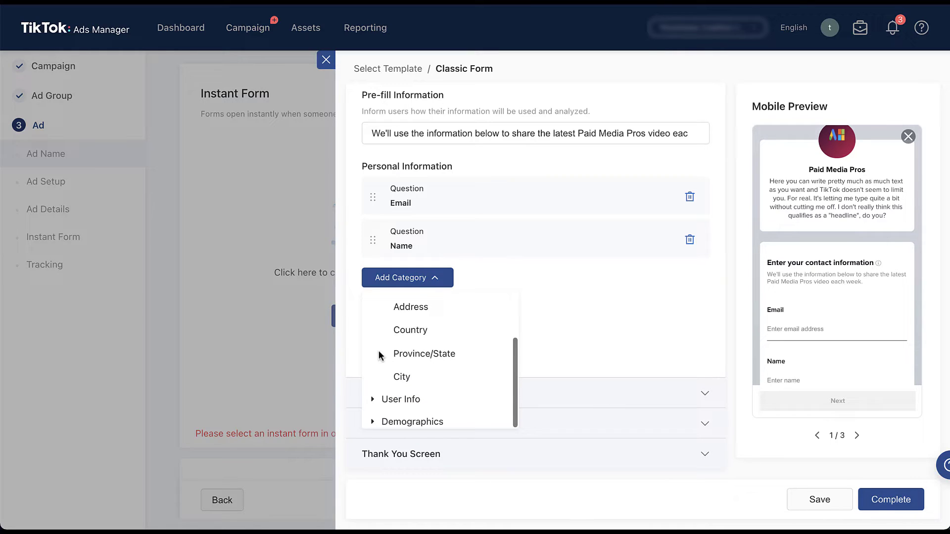
click(372, 399)
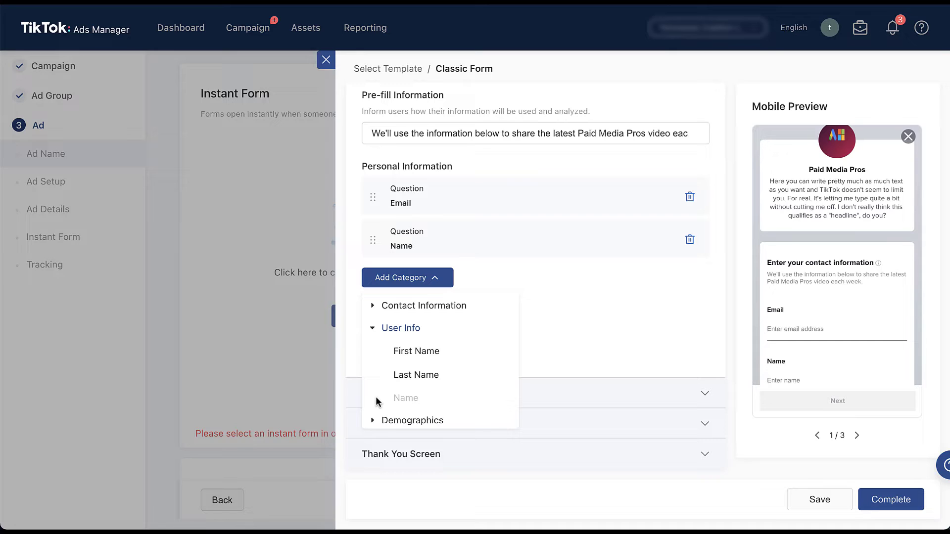
click(373, 420)
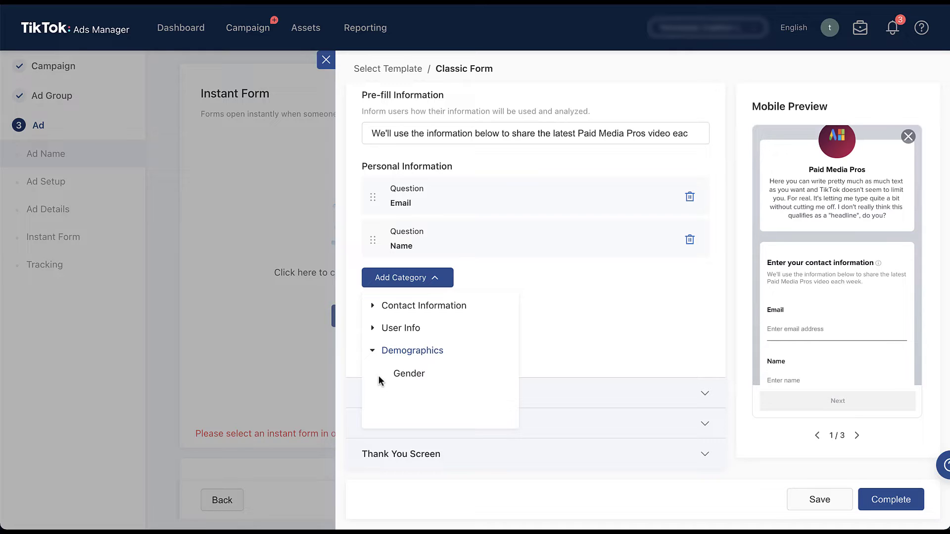
click(527, 281)
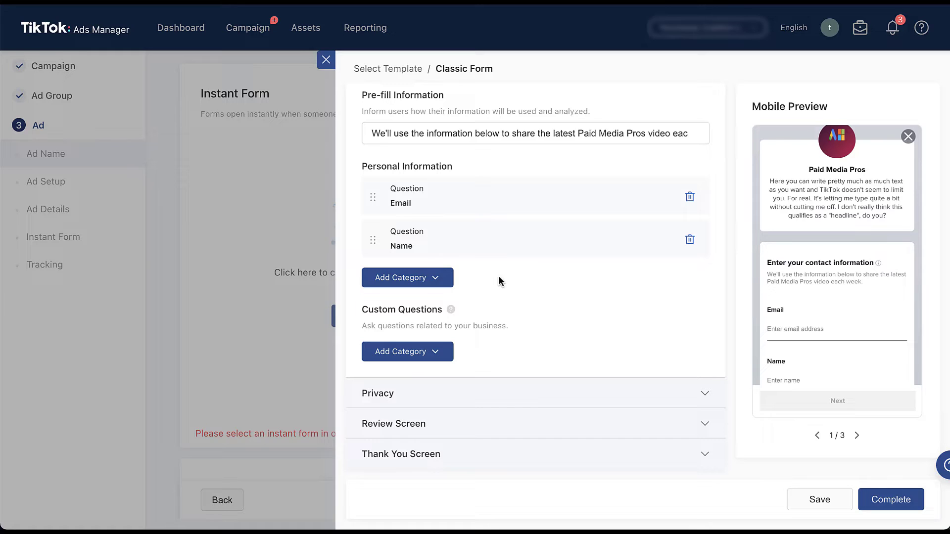
Add a short answer custom question reading "How often do you watch Paid Media Pros videos?".
click(439, 353)
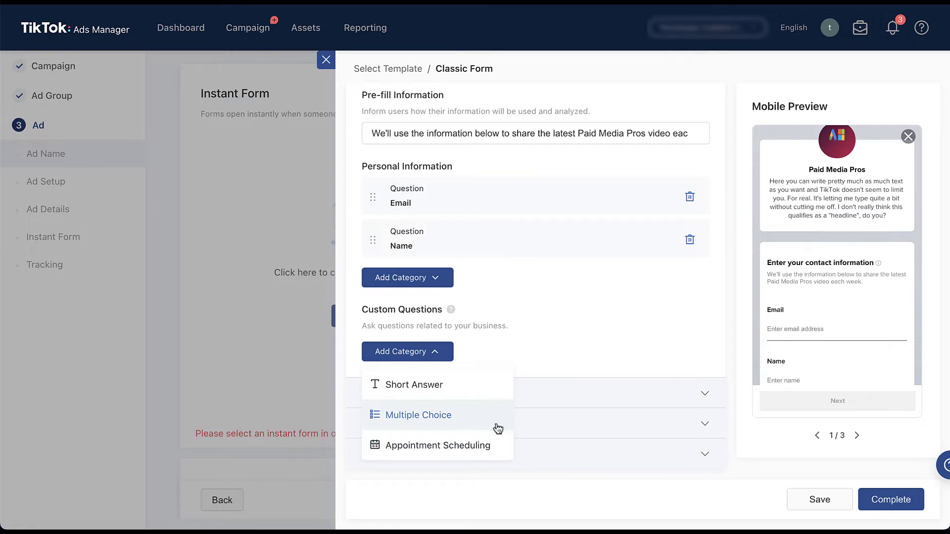
click(488, 386)
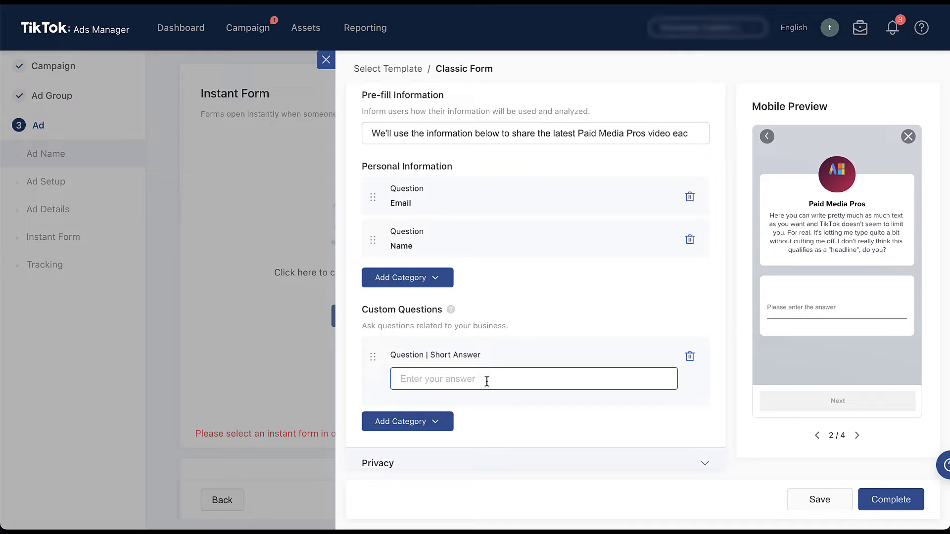
click(486, 381)
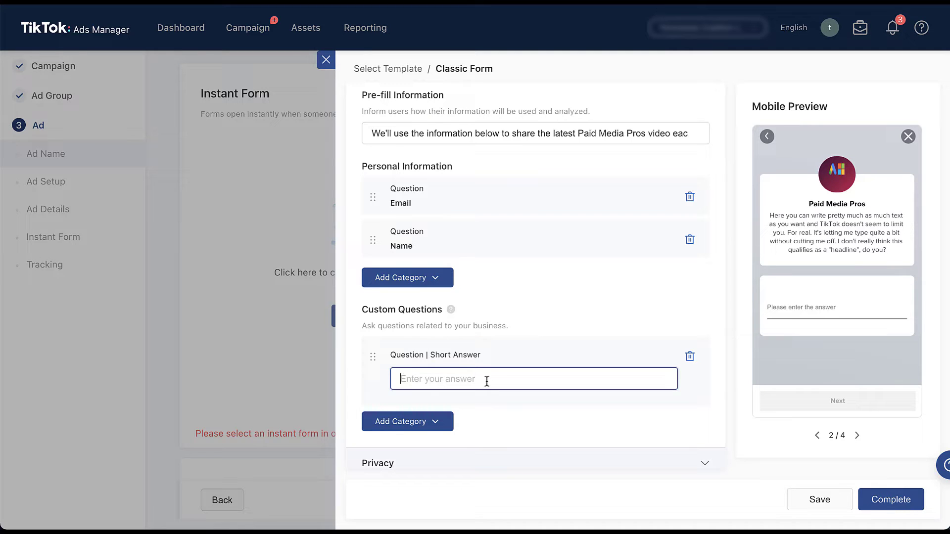
text(How often do you watch Paid Media Pros videos?)
click(527, 399)
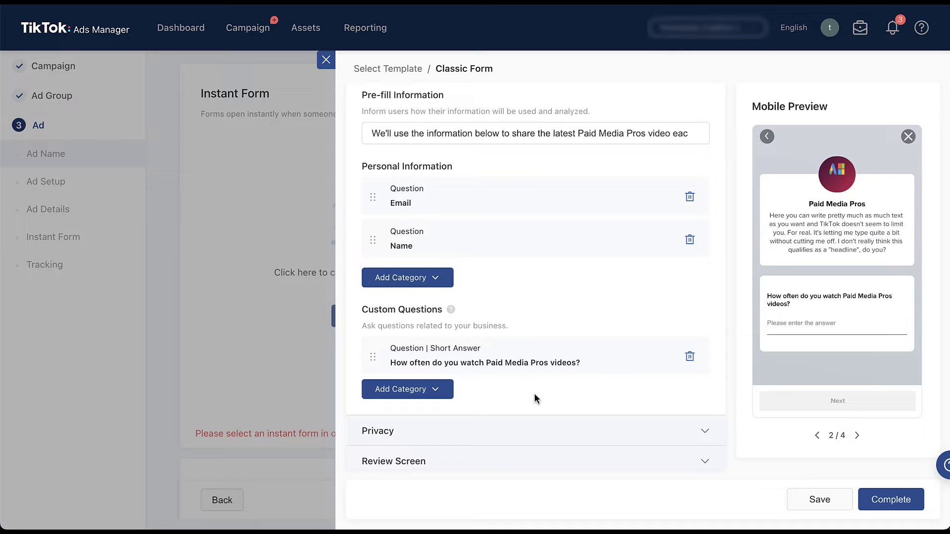
Add a multiple choice question "How often do you watch Paid Media Pros videos?" with answers Daily, When they release, Once a week and Once a month.
click(445, 394)
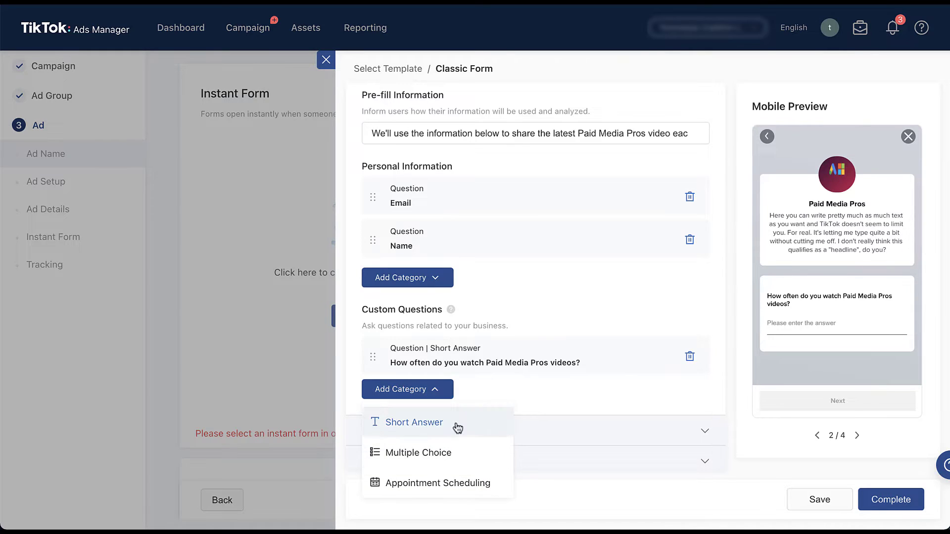
click(464, 451)
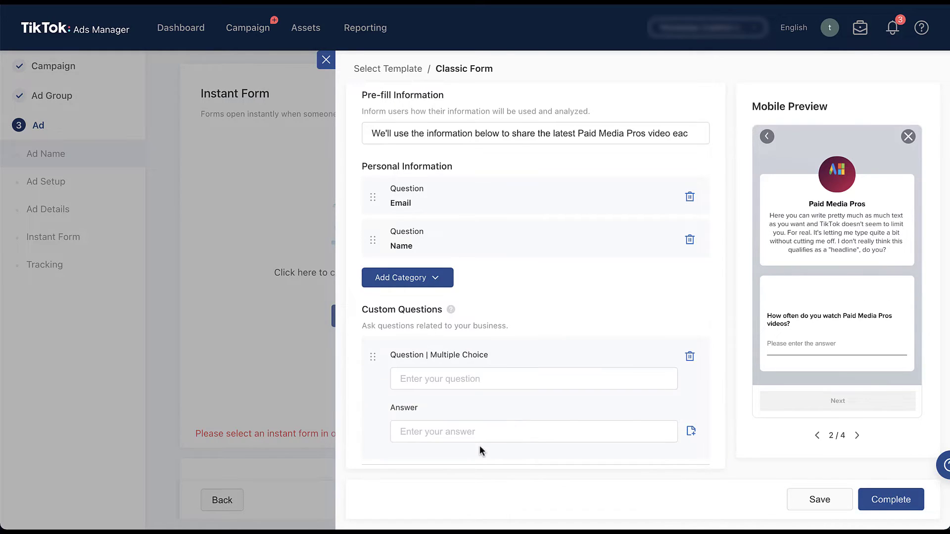
click(510, 385)
text(How often do you watch Paid Media Pros videos?)
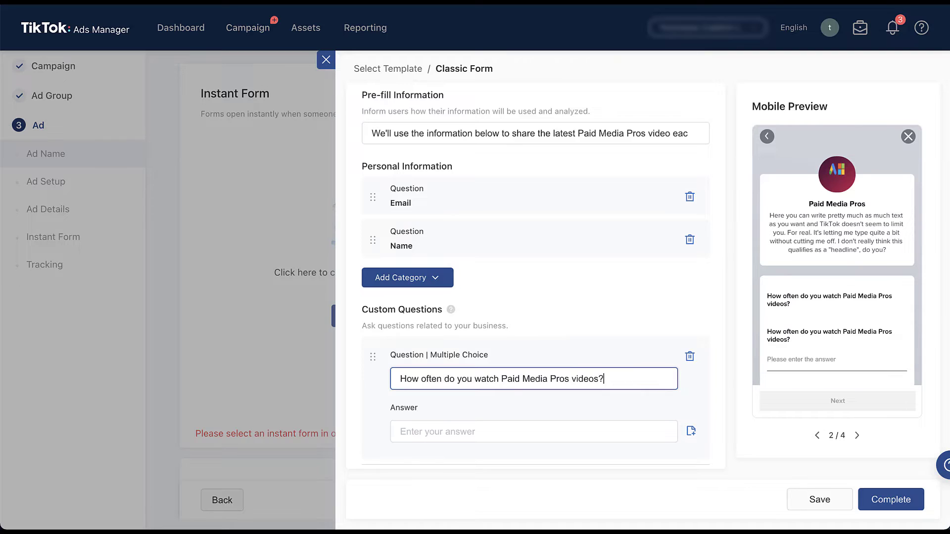
click(474, 400)
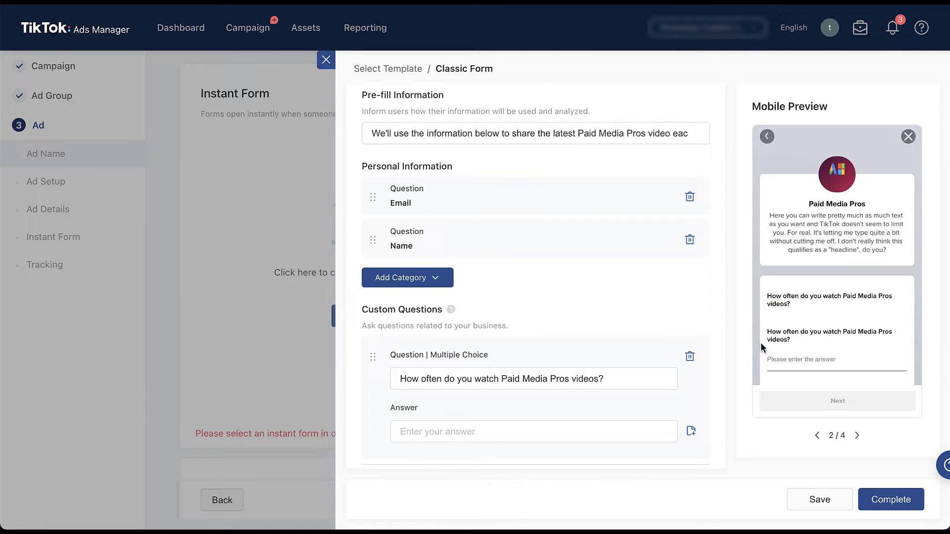
click(492, 432)
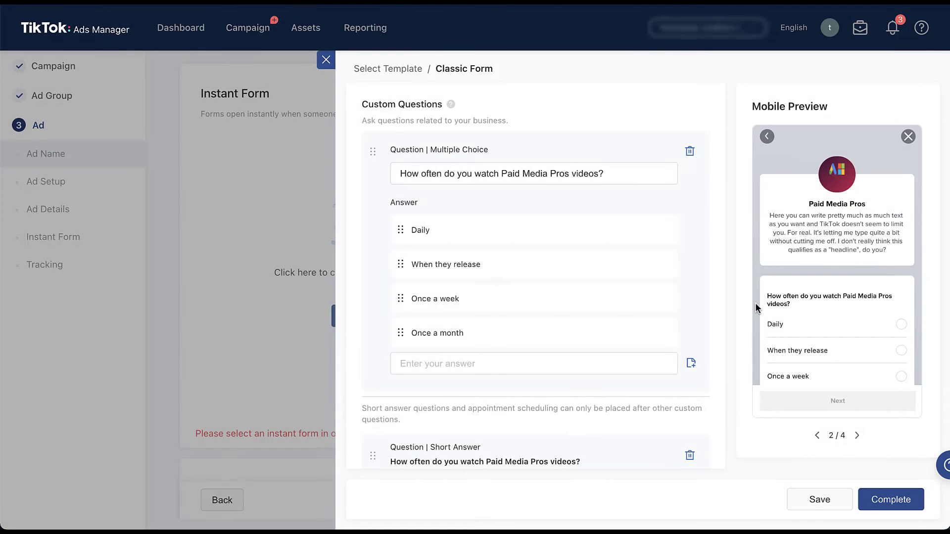
scroll(755, 303, down, 2)
scroll(755, 305, down, 2)
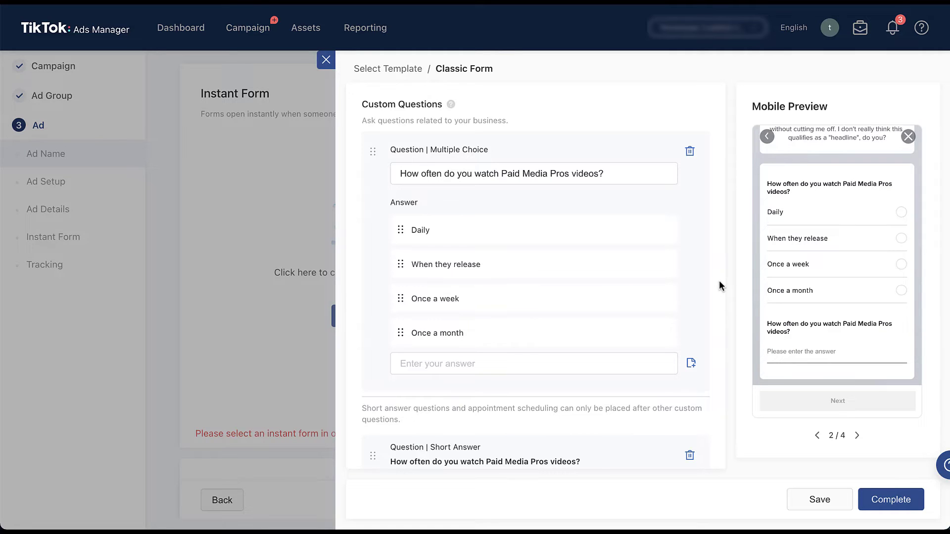
Add an appointment scheduling question to the custom questions and check how it looks in the mobile preview.
scroll(719, 284, down, 3)
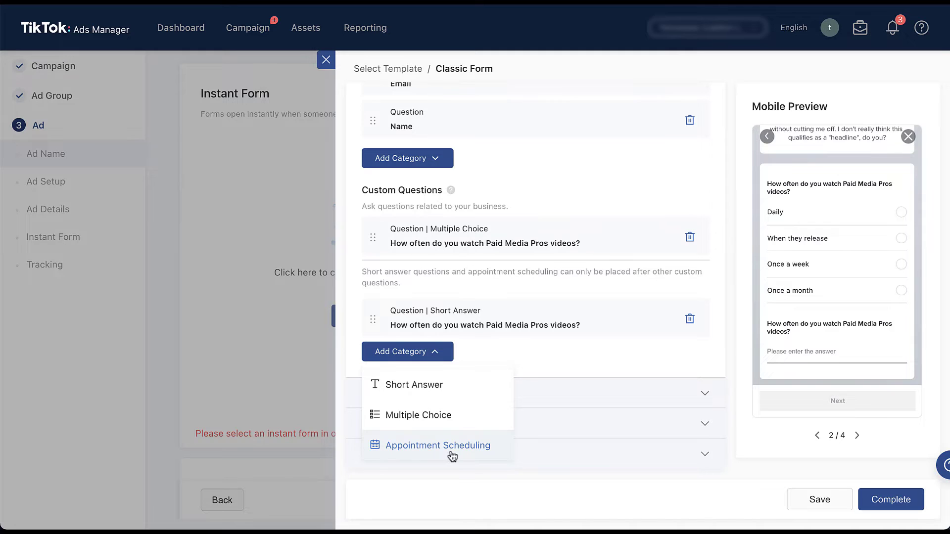
click(451, 454)
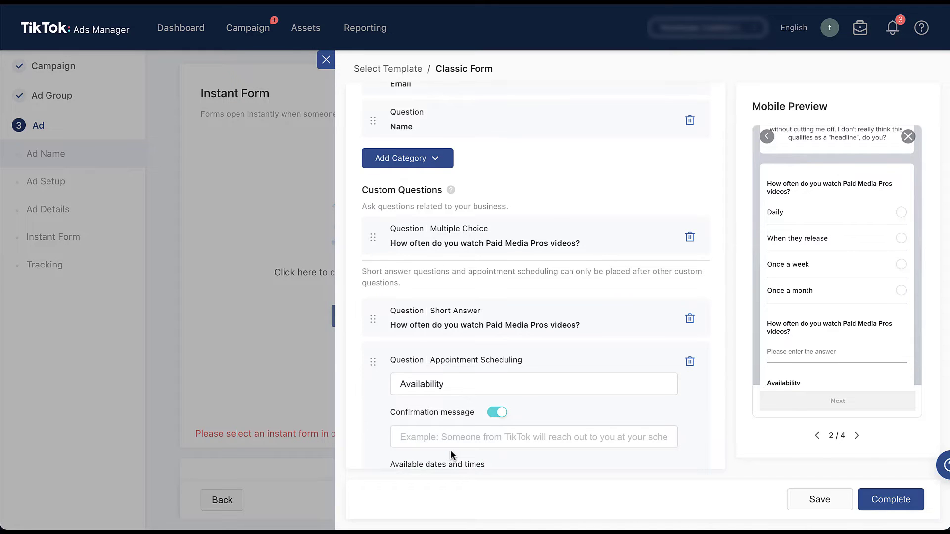
scroll(450, 449, down, 3)
scroll(451, 455, down, 1)
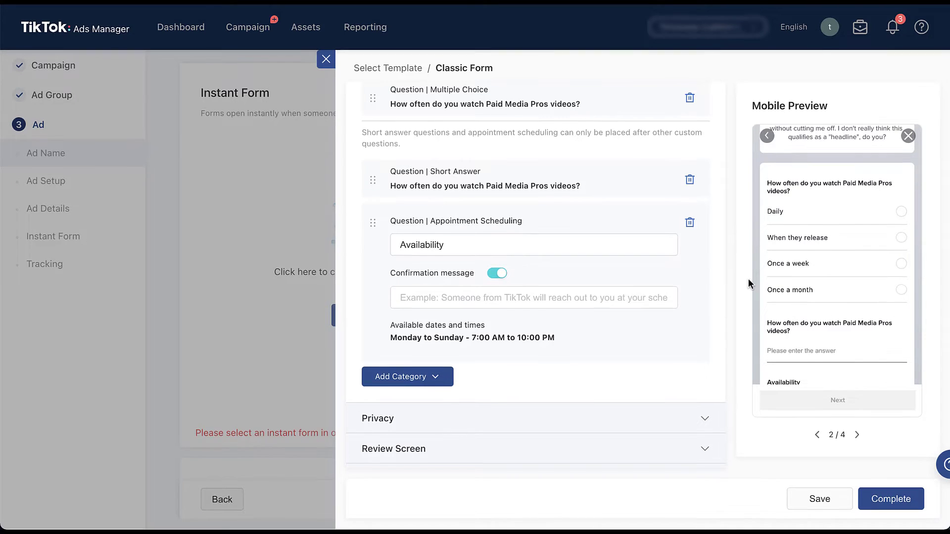
scroll(806, 292, down, 1)
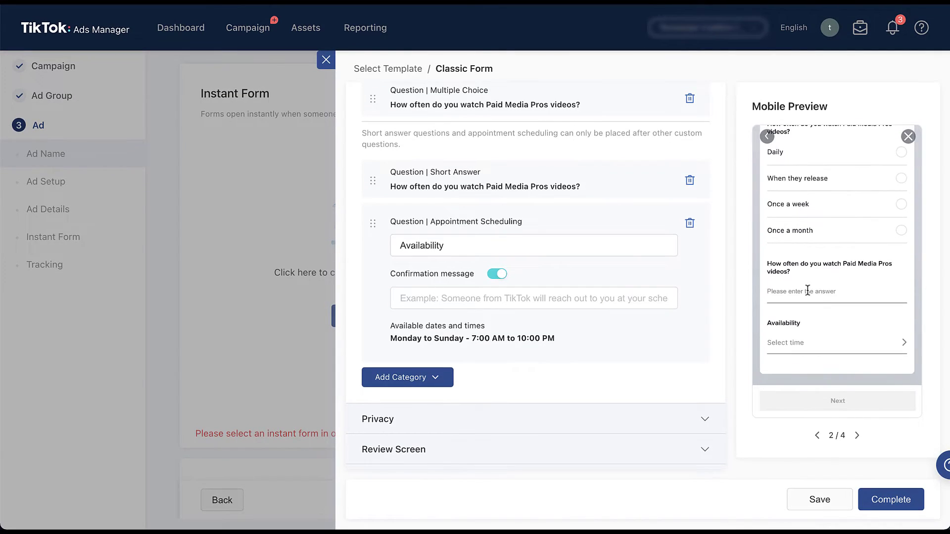
Title the appointment scheduling question "Preferred Appointment Time" and move it above the short answer question.
click(467, 248)
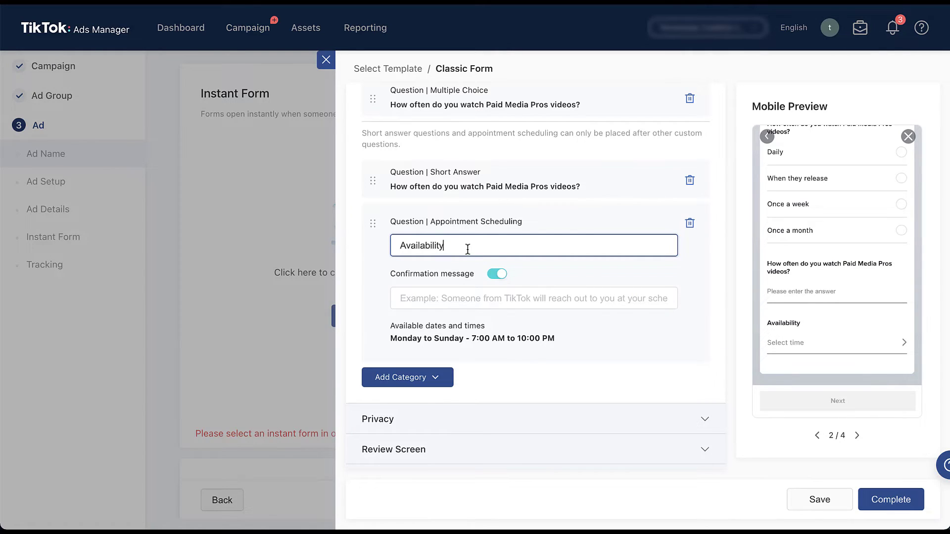
key(ctrl+a)
text(Preferred Appointment Time)
click(534, 297)
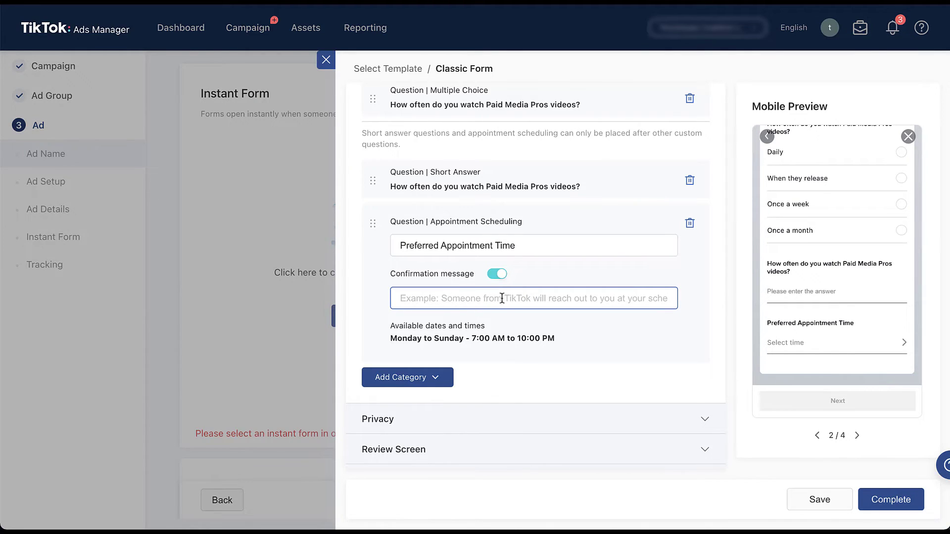
click(687, 300)
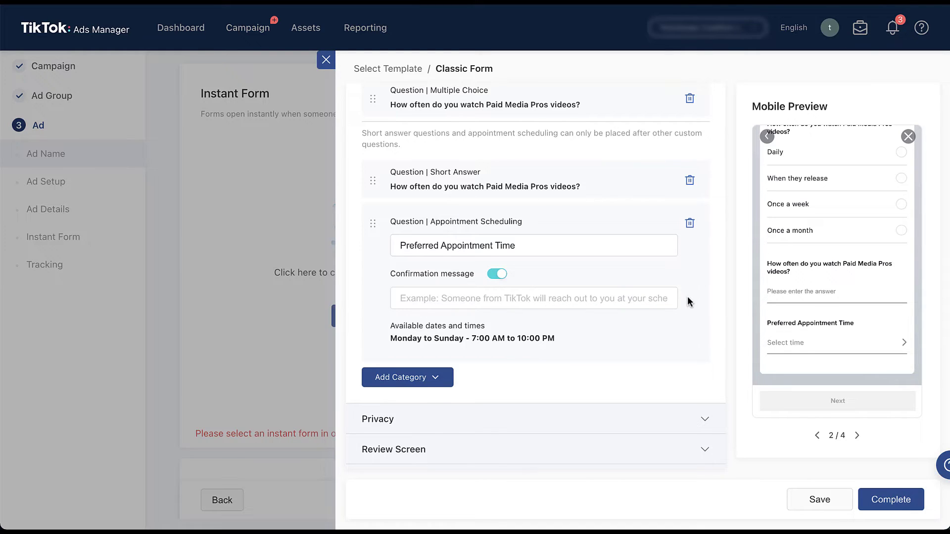
click(534, 300)
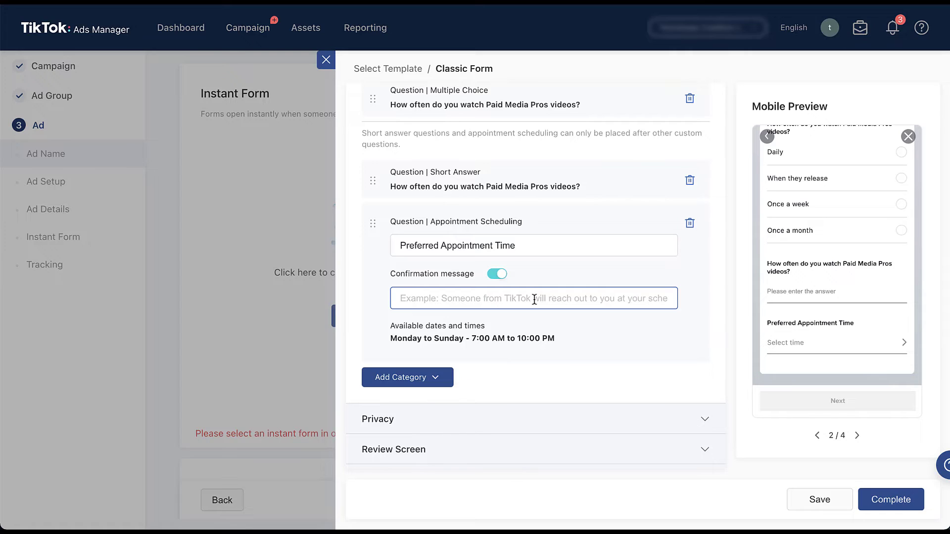
click(545, 252)
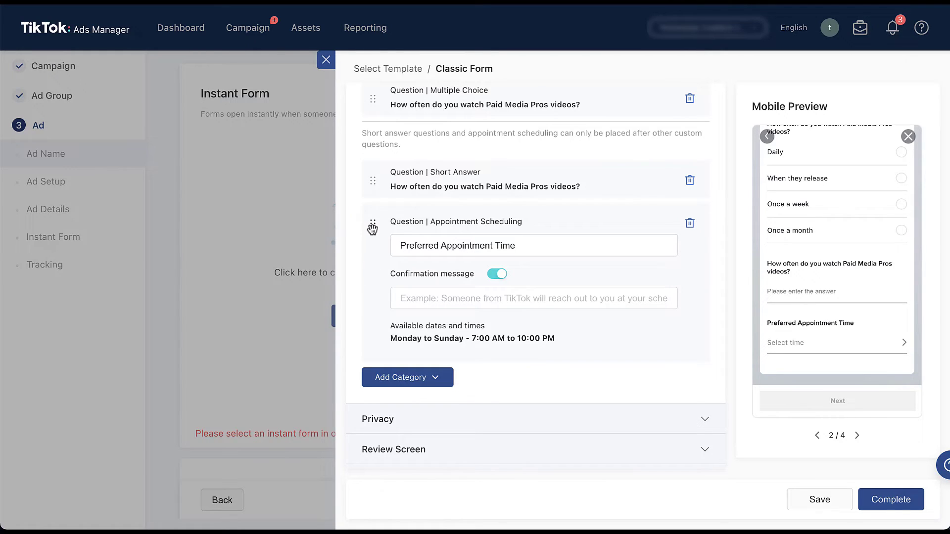
drag(373, 230, 373, 170)
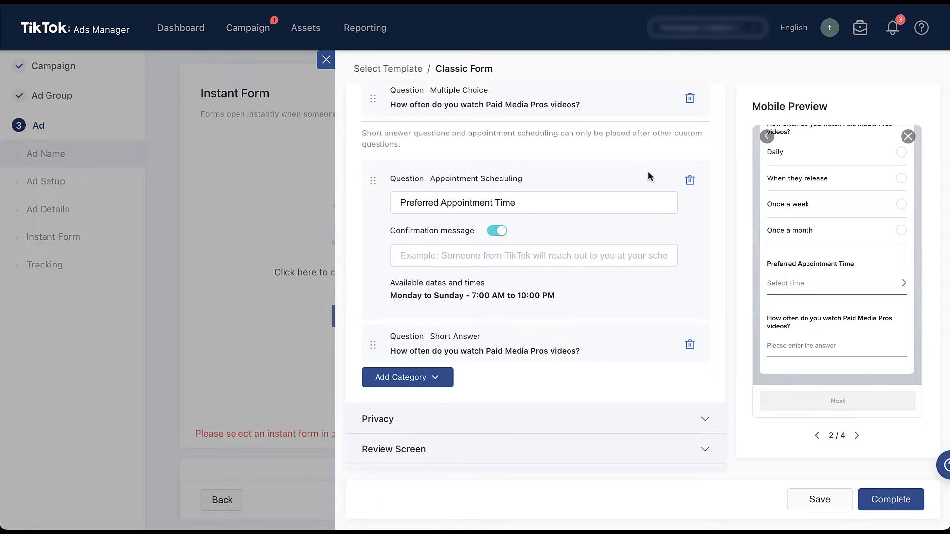
Delete the appointment scheduling and short answer questions from the custom questions.
click(689, 180)
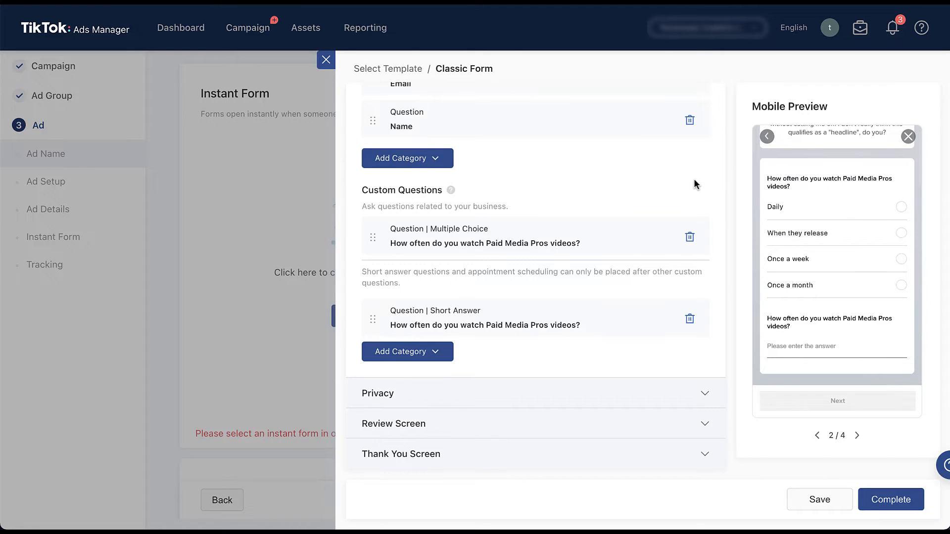
click(690, 319)
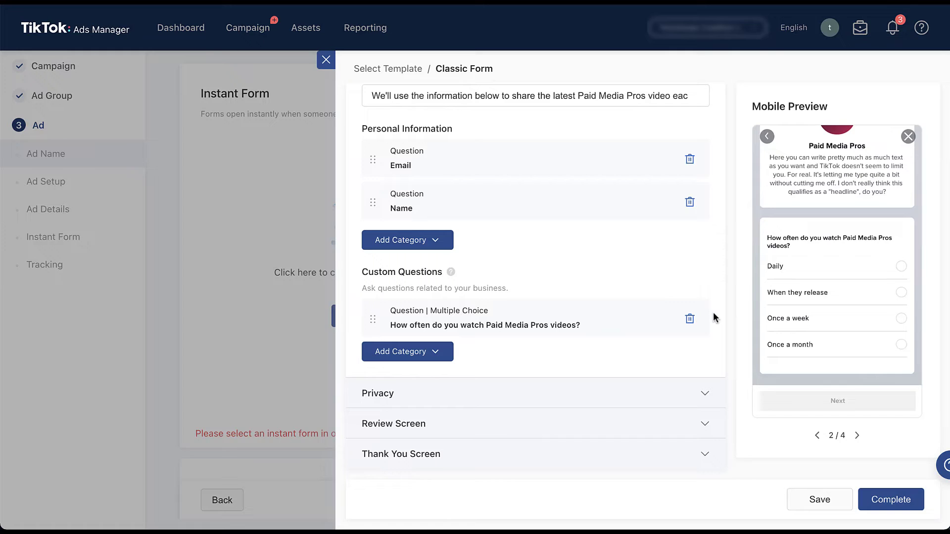
Fill in the privacy policy with company name "Paid Media Pros" and link URL paidmediapros.com/privacy.
click(708, 399)
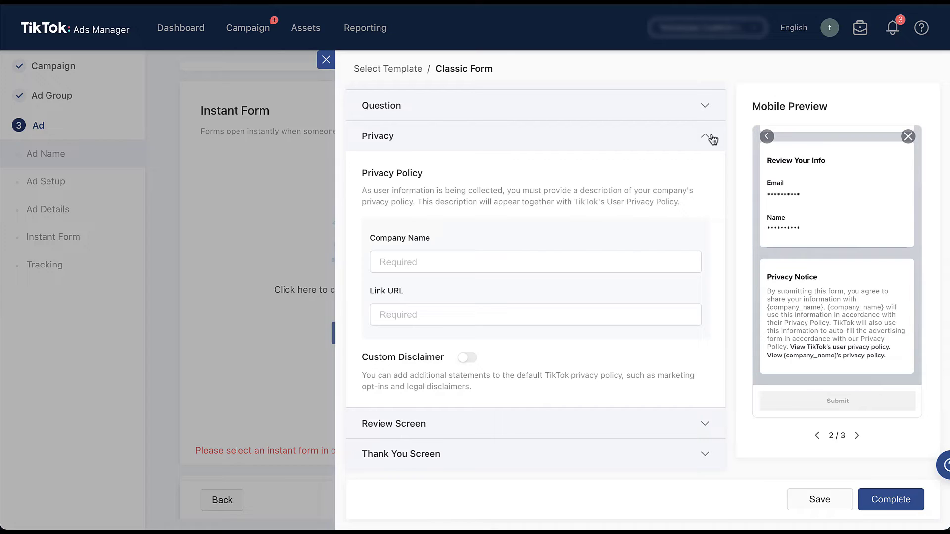
click(600, 258)
text(Paid Media Pros)
click(587, 305)
text(paidmediapros.com/privacy)
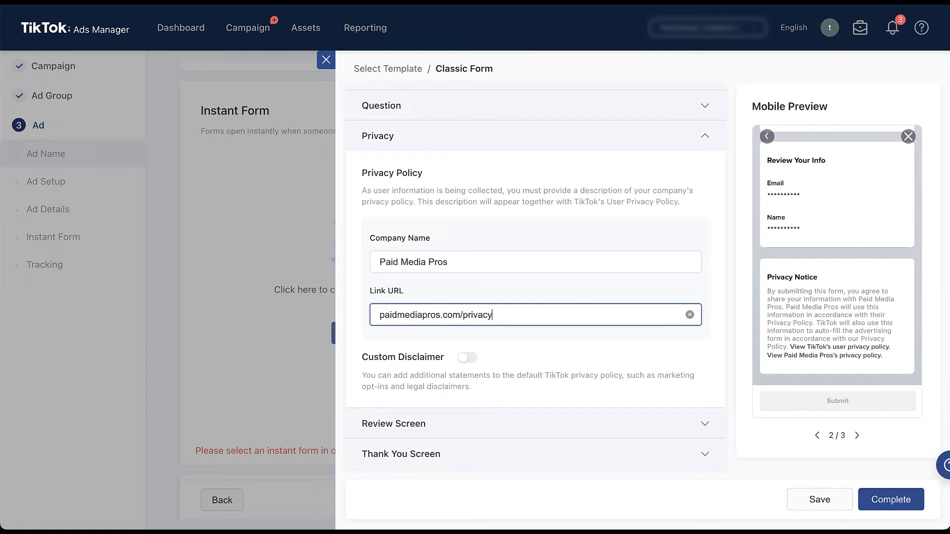
click(725, 320)
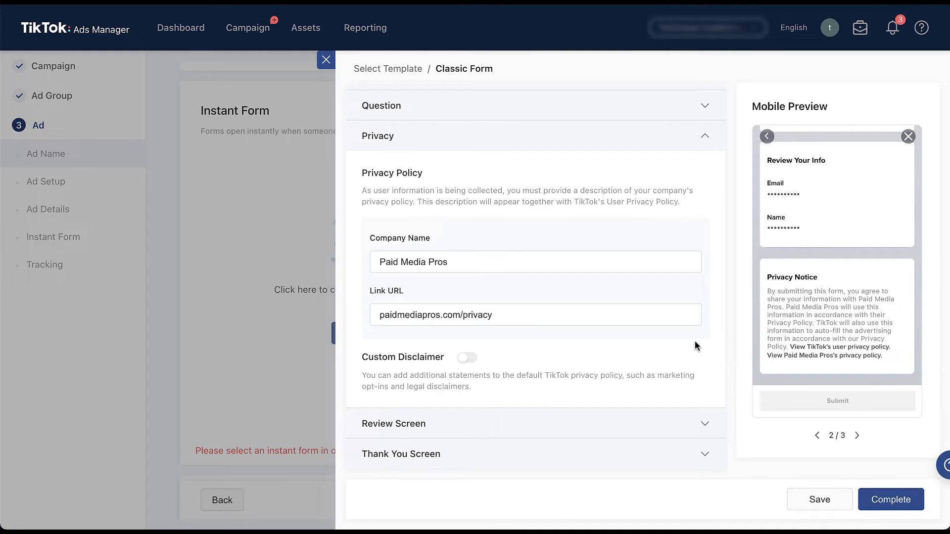
Try out the custom disclaimer with one added consent field, and switch the disclaimer off again.
click(466, 361)
scroll(639, 358, down, 3)
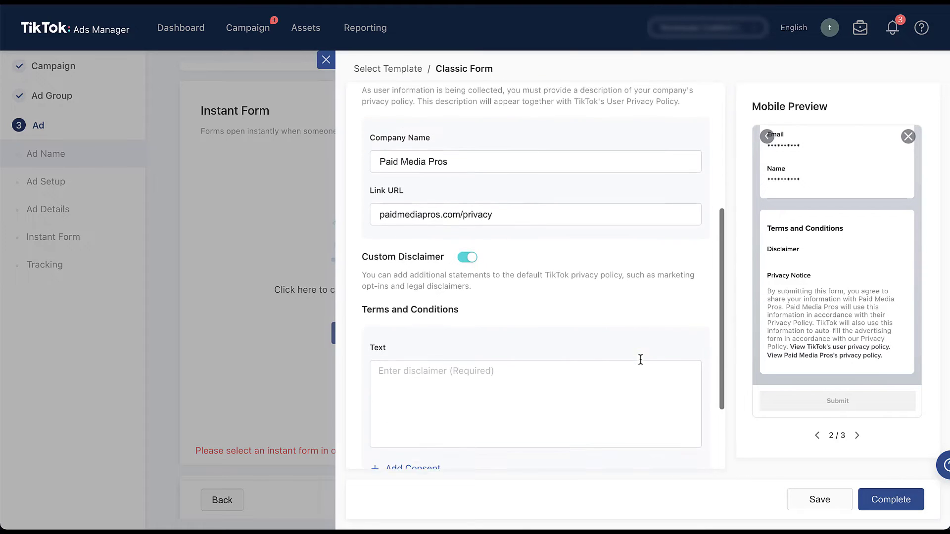
scroll(640, 360, down, 1)
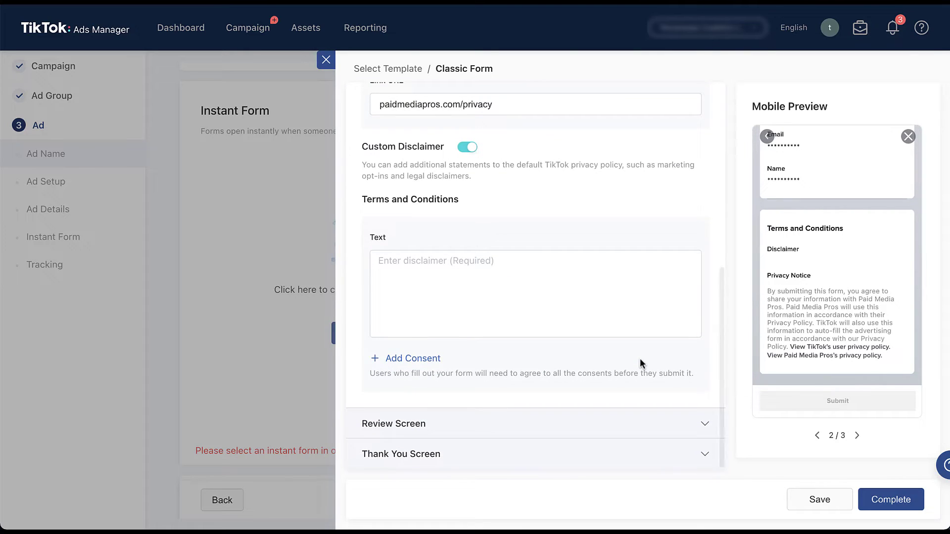
click(374, 361)
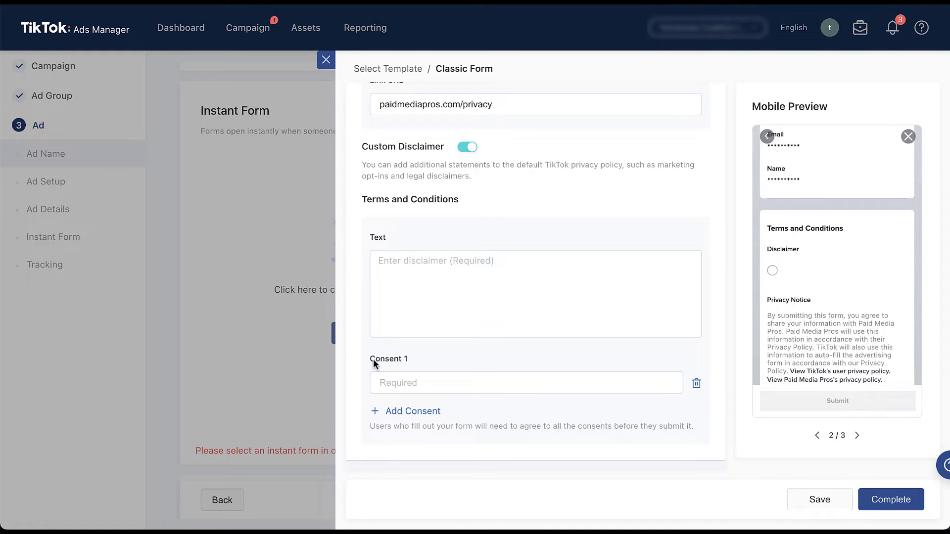
click(428, 385)
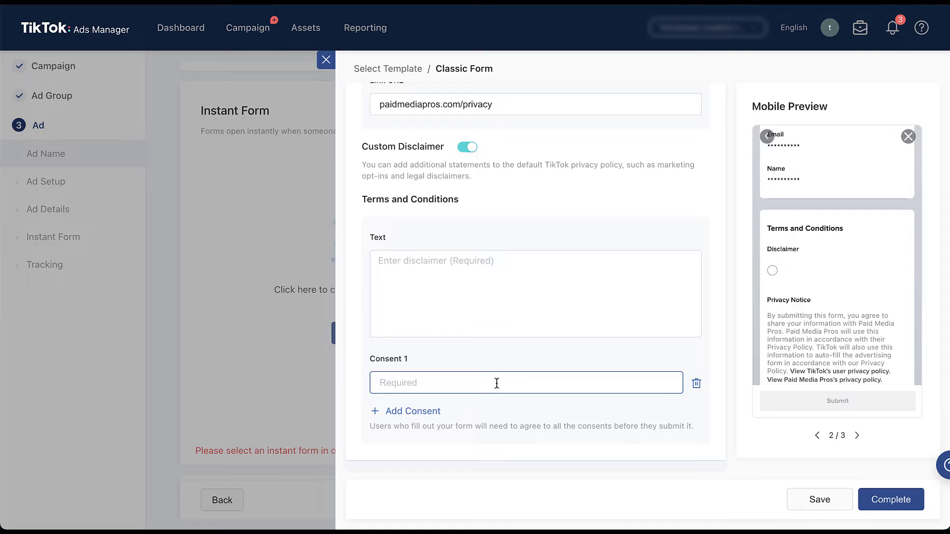
click(467, 147)
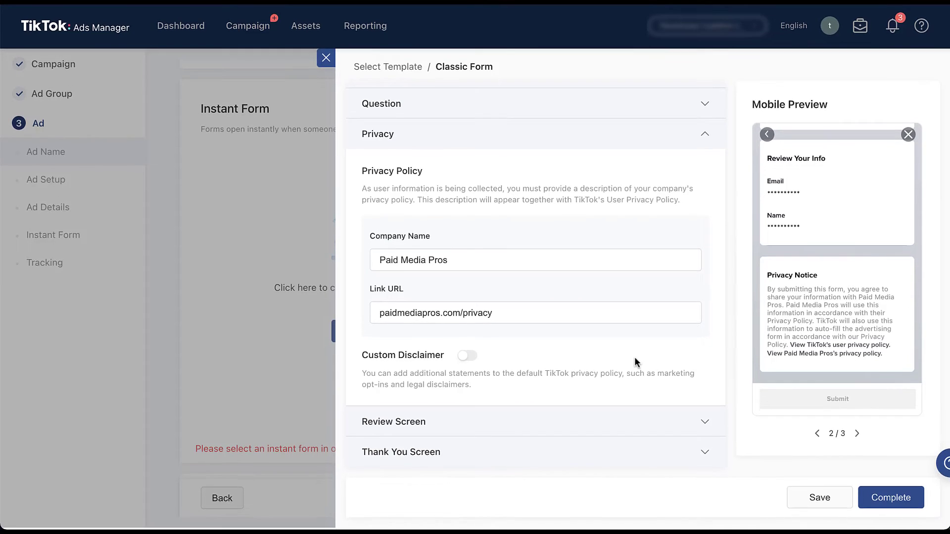
Set the Thank You Screen's button text to "View Website" and its website URL to paidmediapros.com, and complete the form.
click(705, 455)
scroll(718, 413, down, 5)
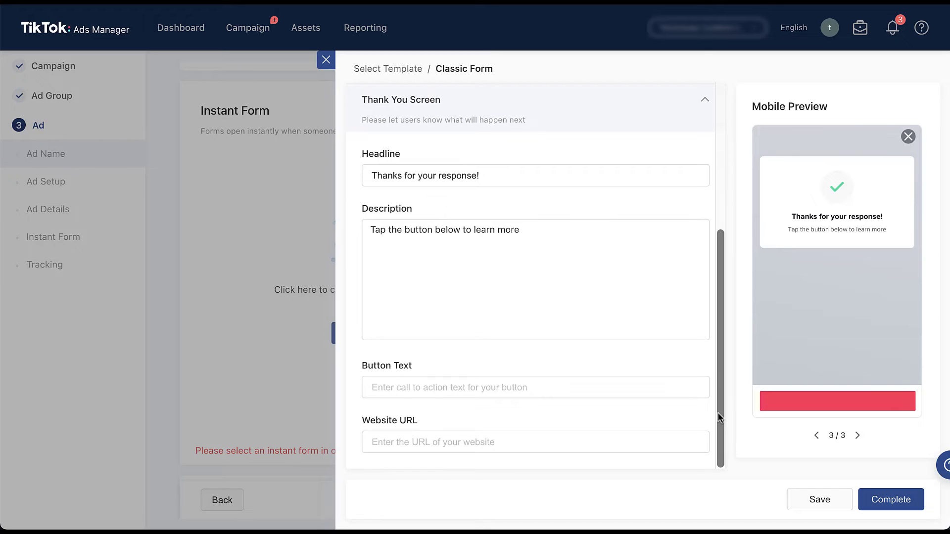
click(536, 174)
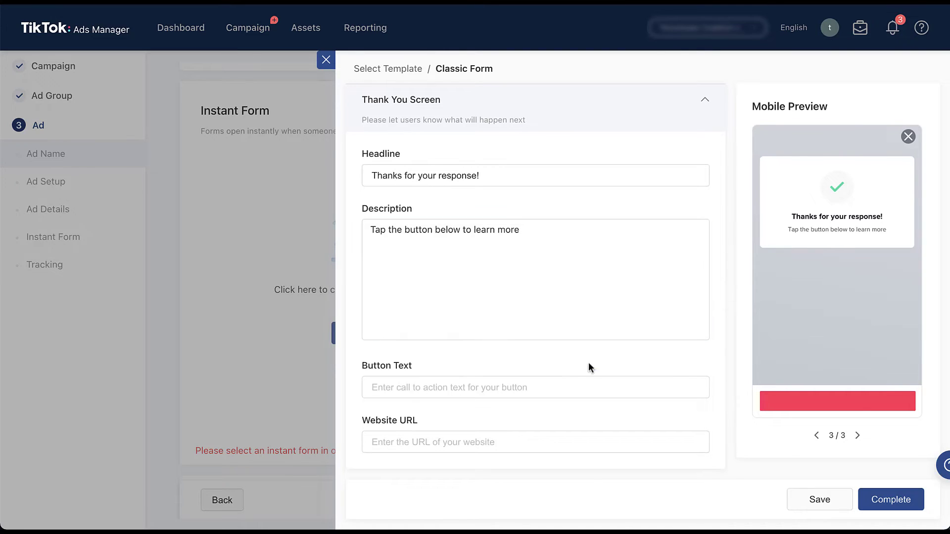
click(557, 386)
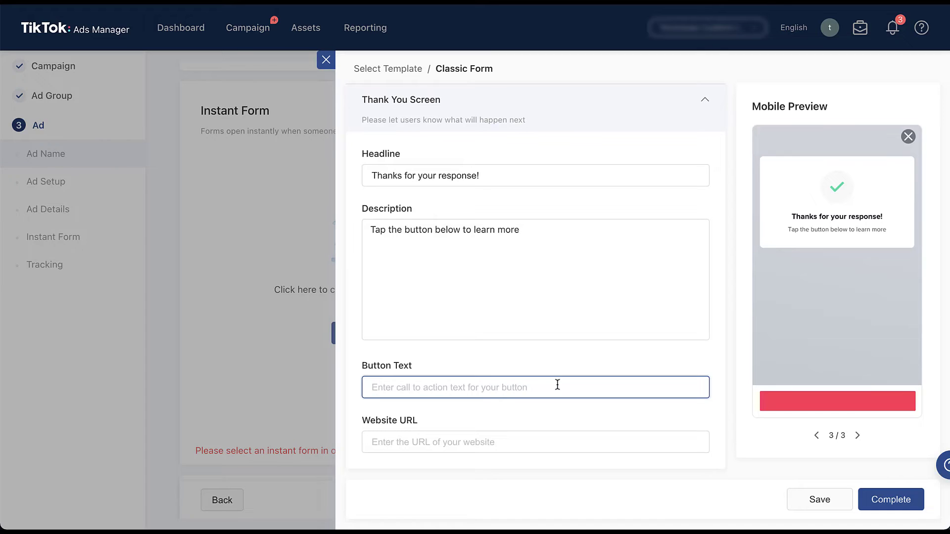
text(View Website)
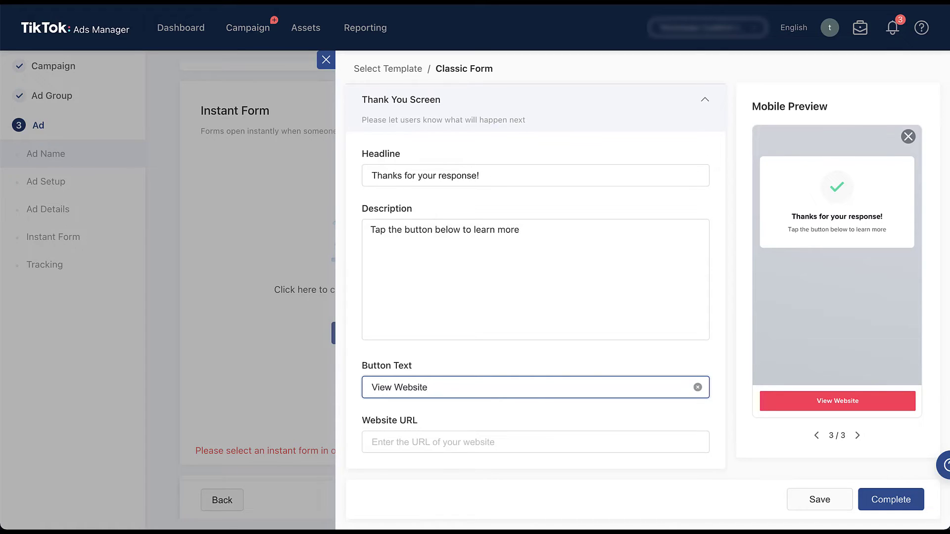
click(584, 411)
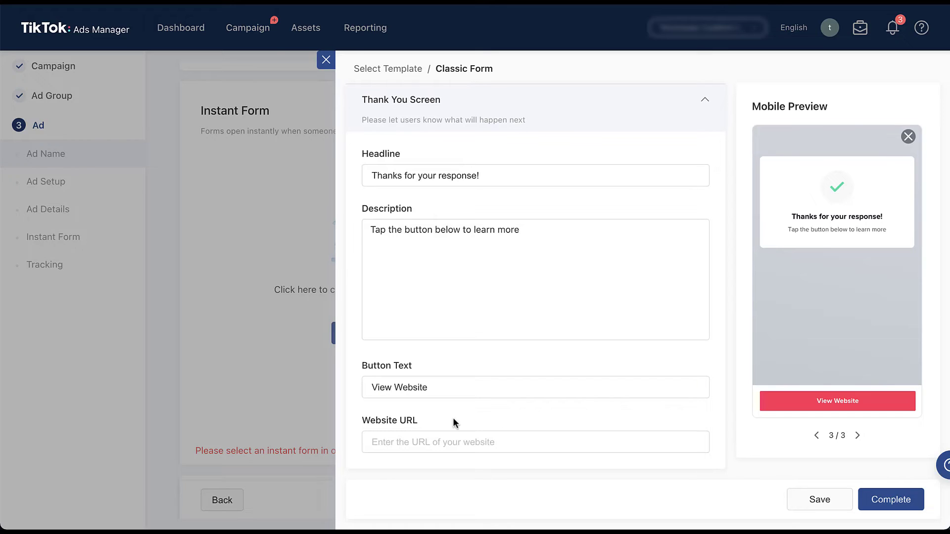
click(466, 442)
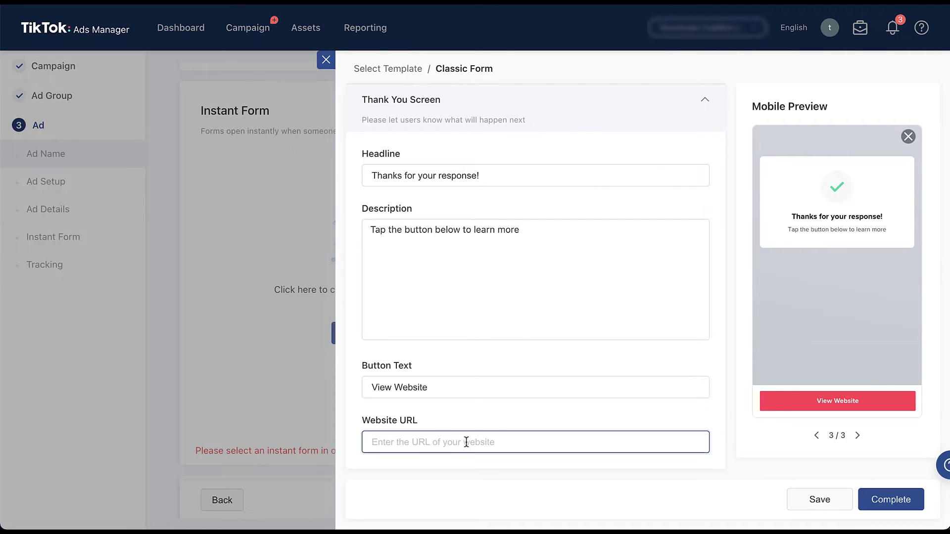
text(paidmediapros.com)
click(498, 420)
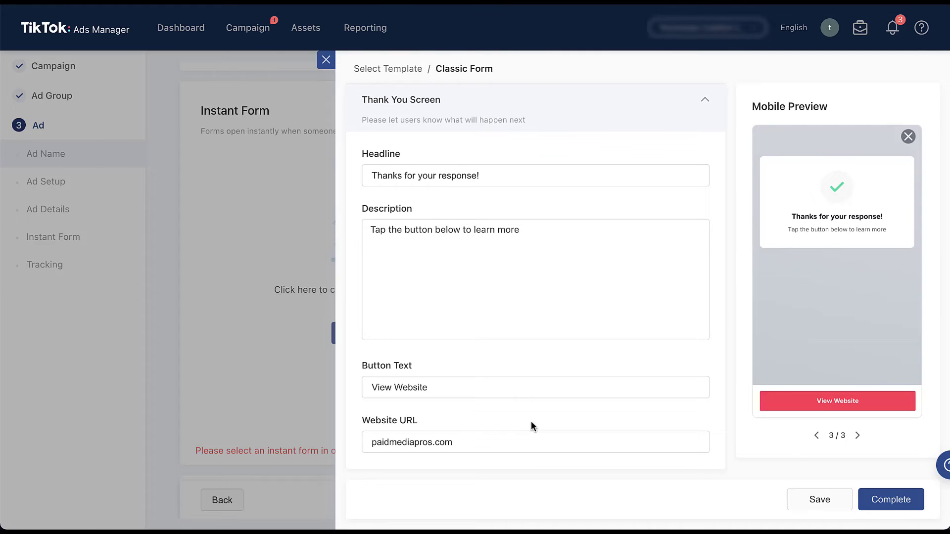
click(871, 503)
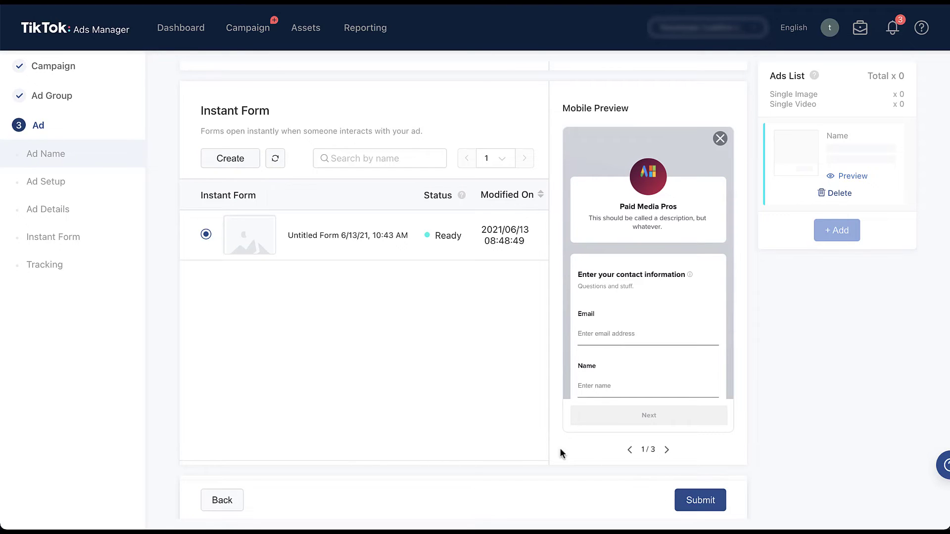
Create a new instant form from the Advanced Form template and name it "Advanced Form Example".
click(236, 159)
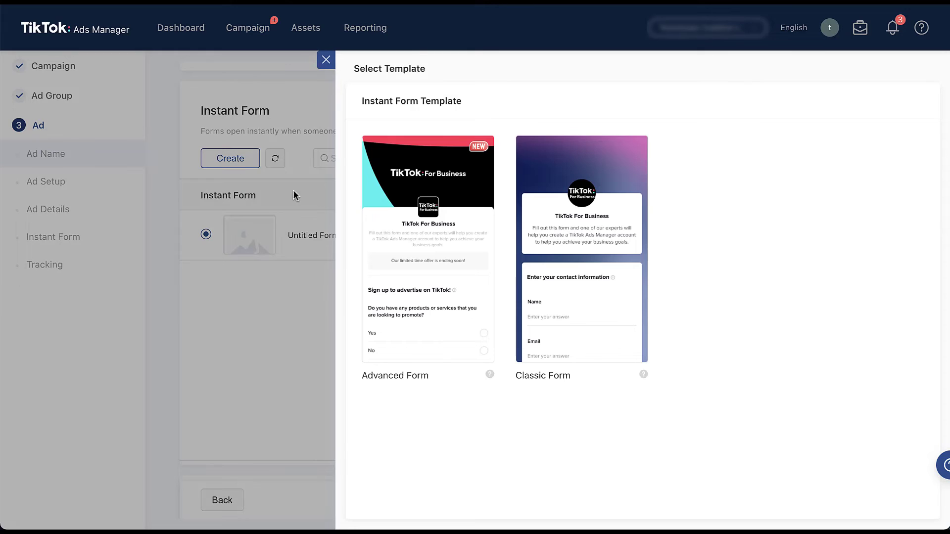
click(420, 316)
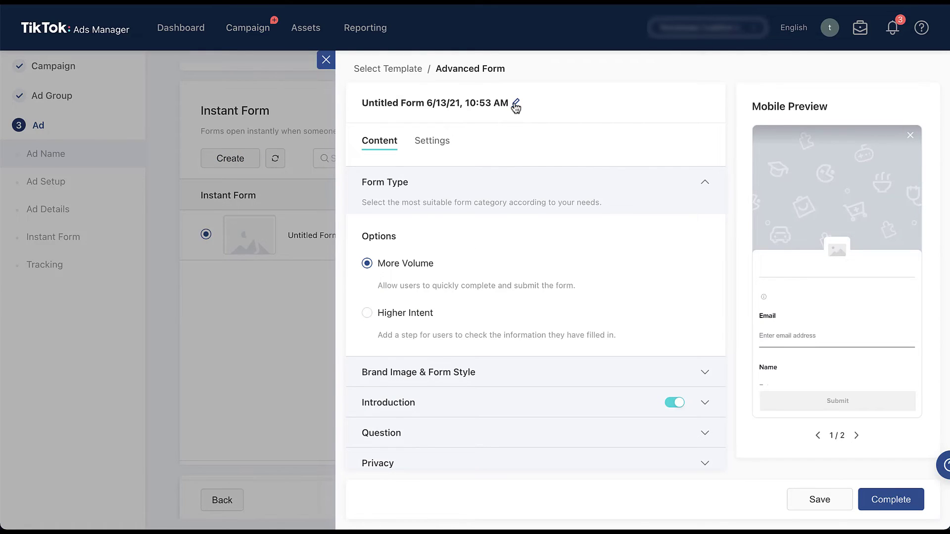
click(516, 104)
text(Advanced Form Example)
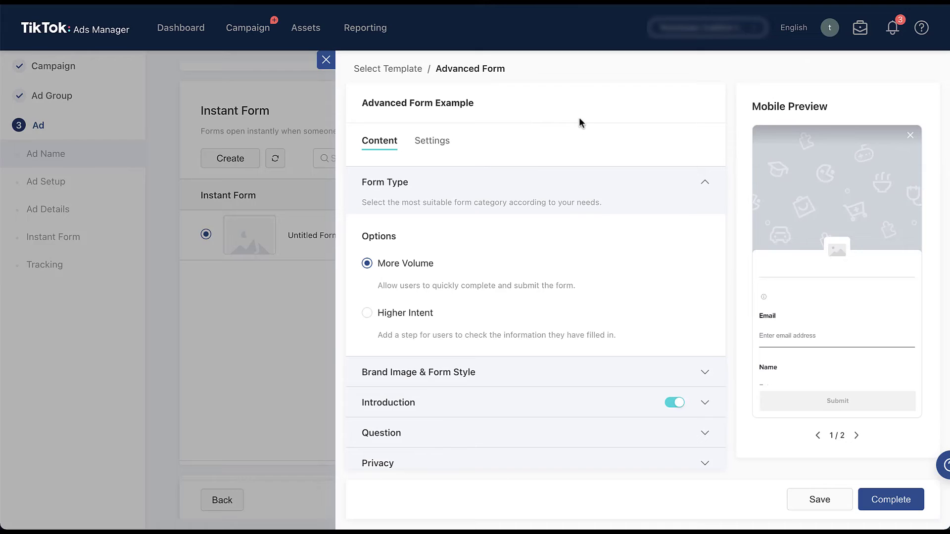
click(578, 118)
Check the form's settings, return to its content, and collapse the Form Type section.
click(445, 137)
click(373, 147)
click(488, 186)
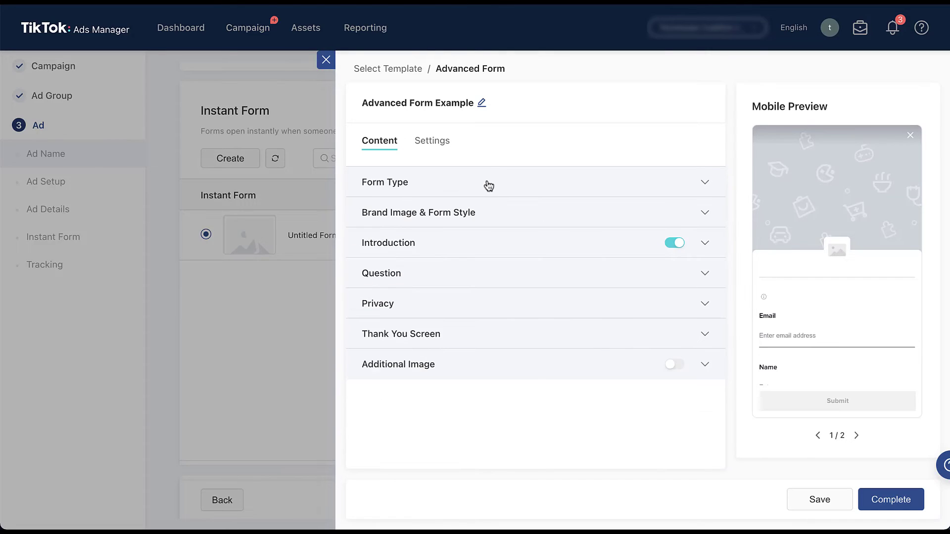
Upload the logo graphic as the brand image with a 4:3 crop and set the form style to Smart Color Scheme.
click(504, 216)
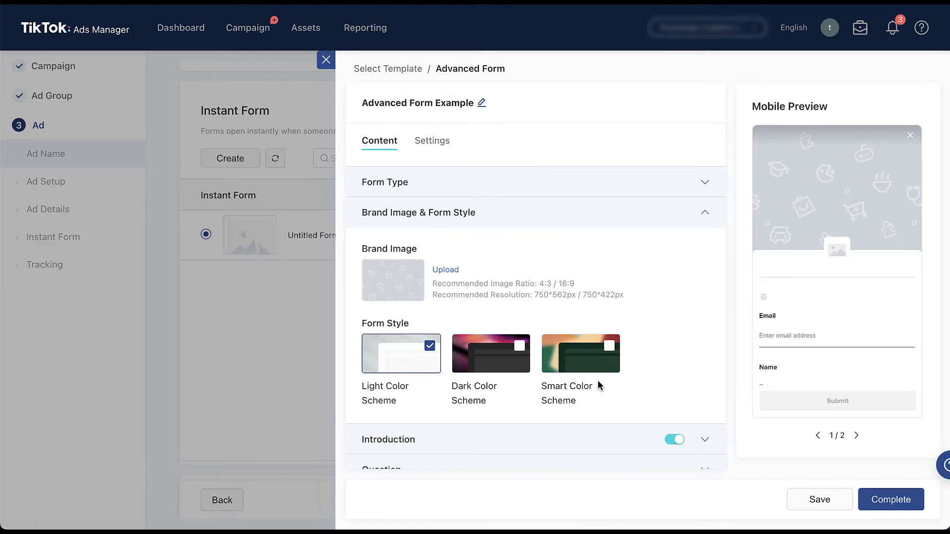
click(446, 271)
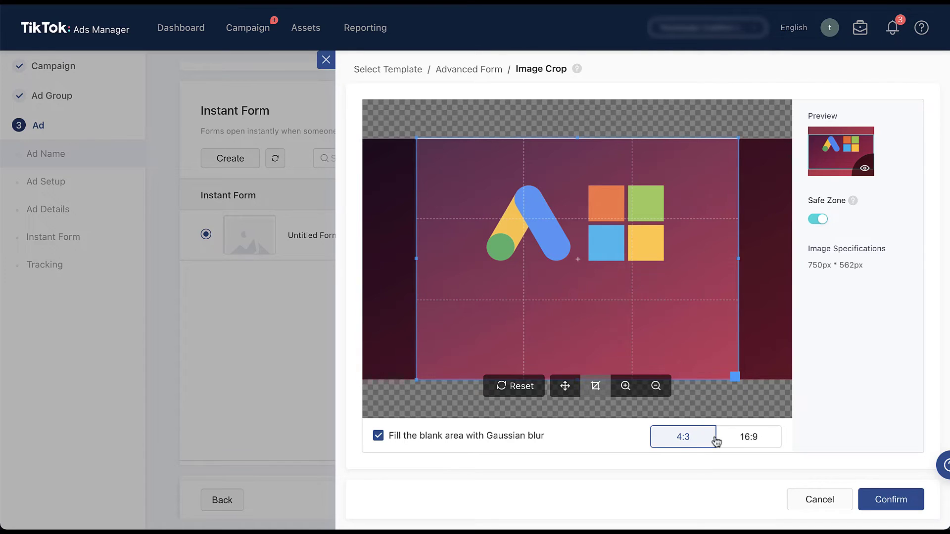
click(731, 442)
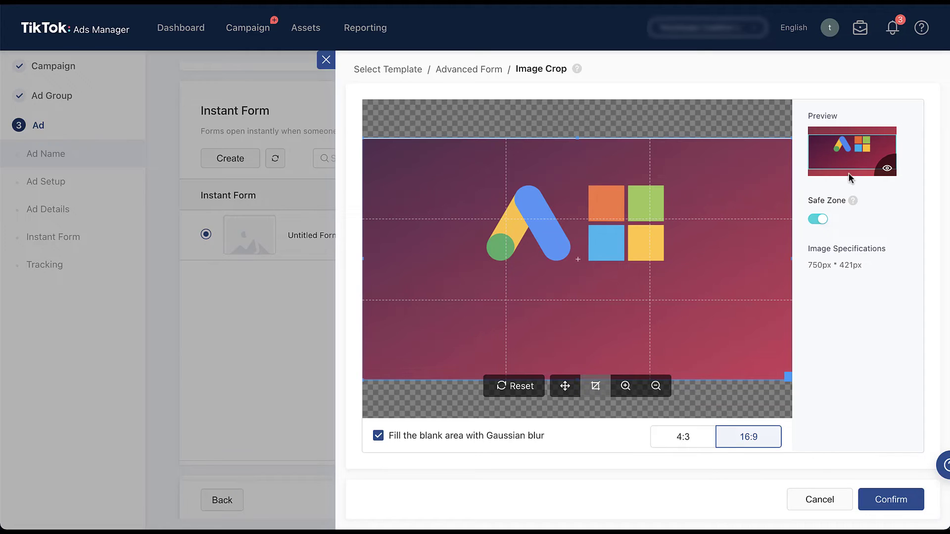
click(818, 219)
click(821, 224)
click(693, 447)
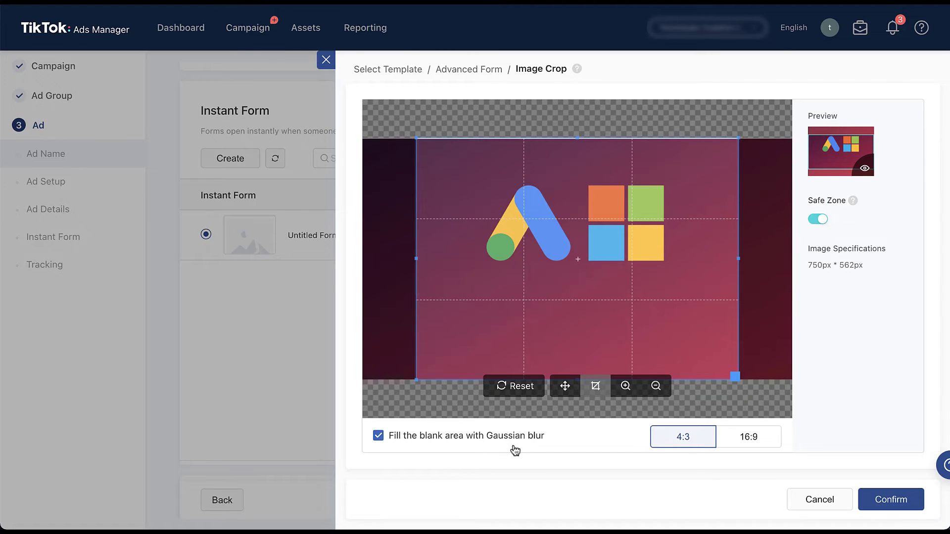
click(874, 495)
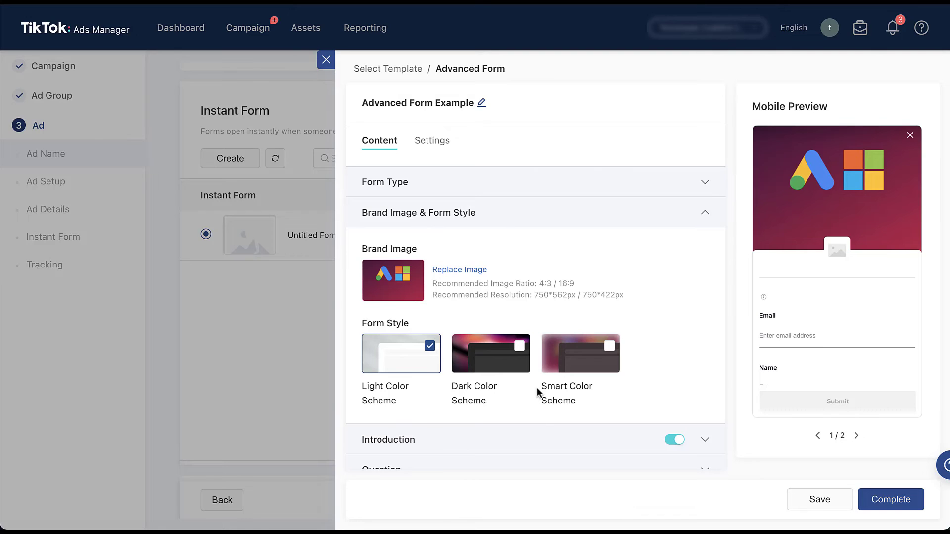
click(524, 355)
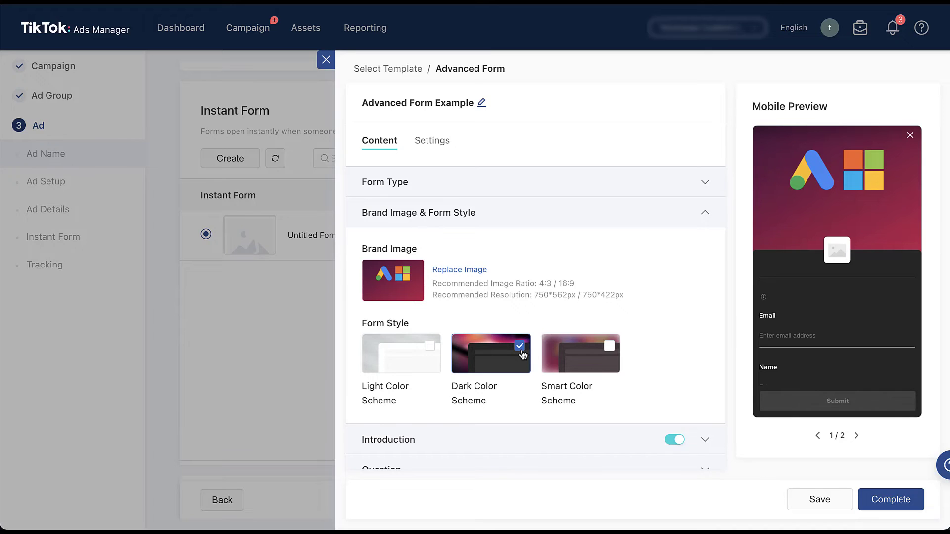
click(613, 351)
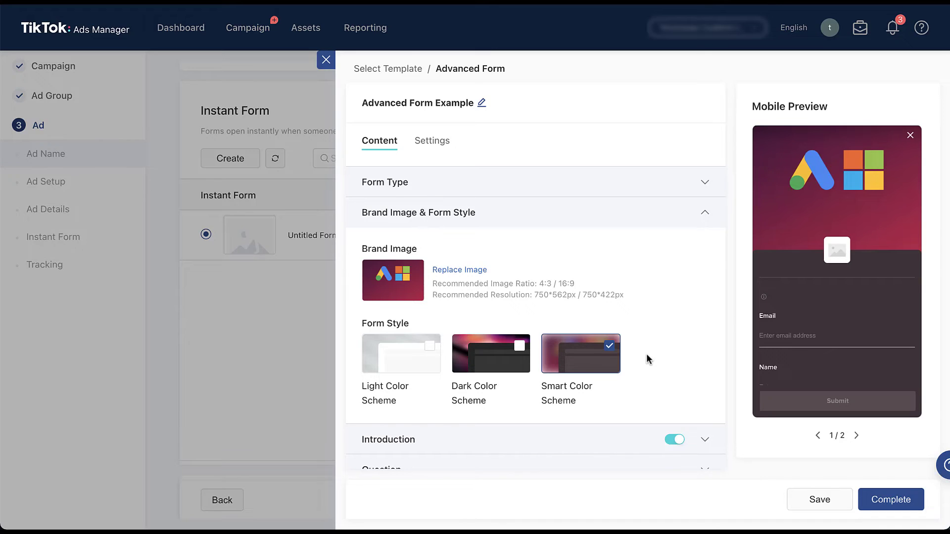
Set the introduction's display name to "Paid Media Pros" and its headline to "This is another description that's called a headline.".
click(706, 441)
scroll(661, 307, down, 3)
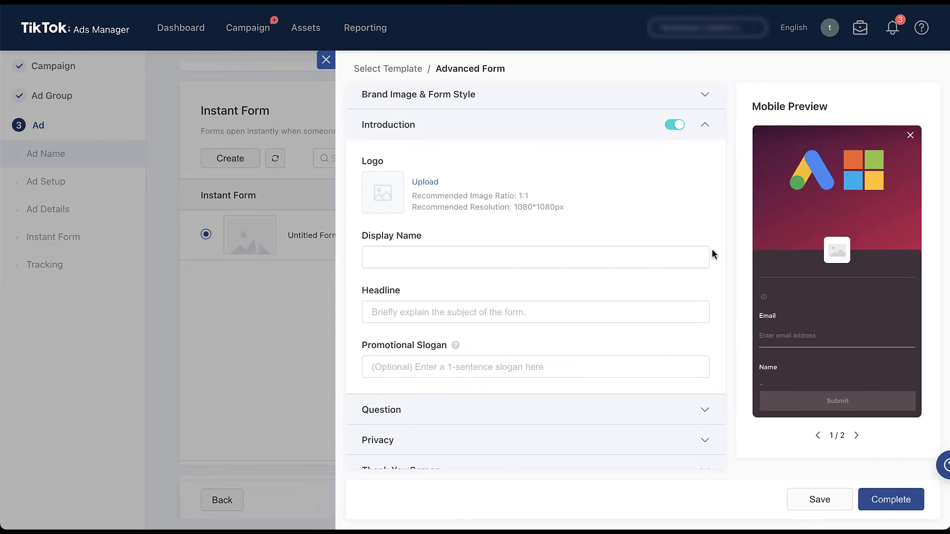
click(689, 257)
text(Paid Media Pros)
click(642, 304)
text(This is another description that's called a headline.)
click(692, 342)
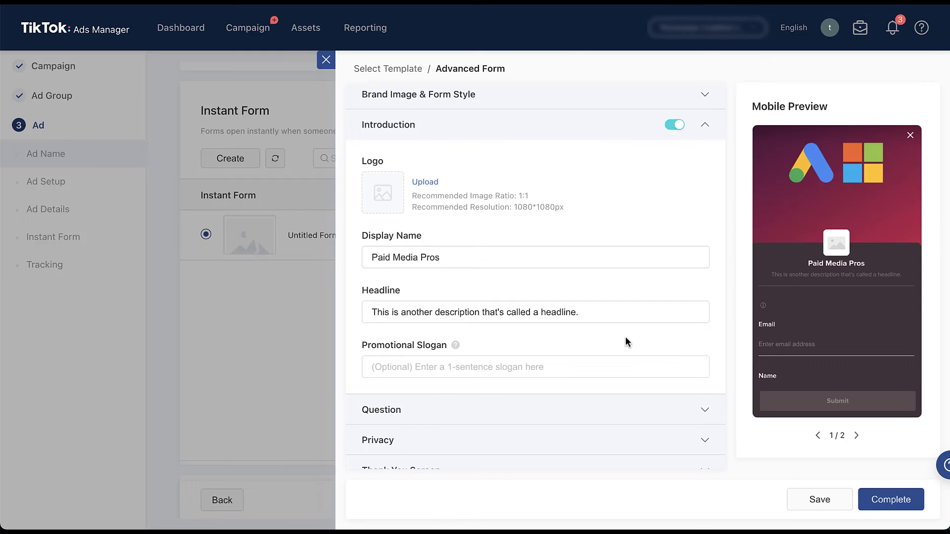
Enter the promotional slogan "Check out each week's new videos on YouTube - they're free!".
mouse_move(455, 348)
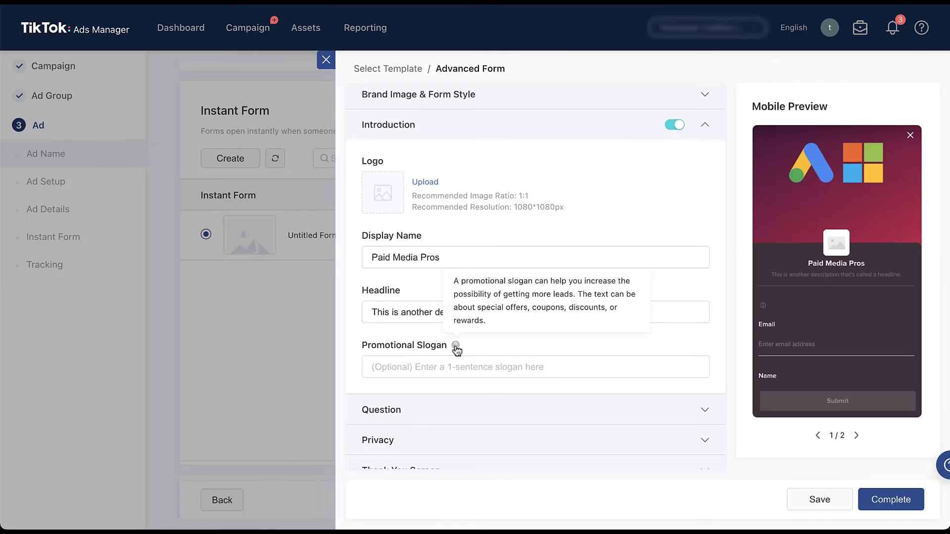
click(546, 370)
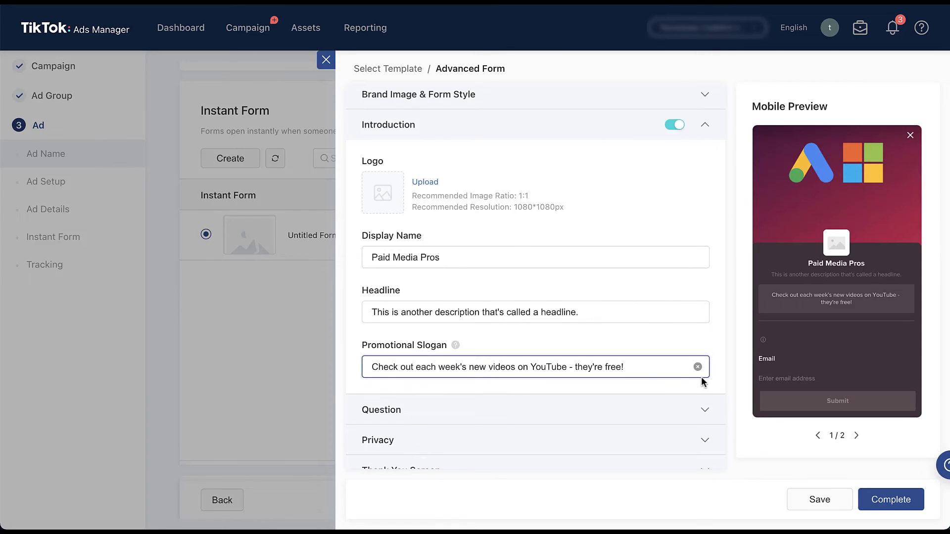
click(716, 368)
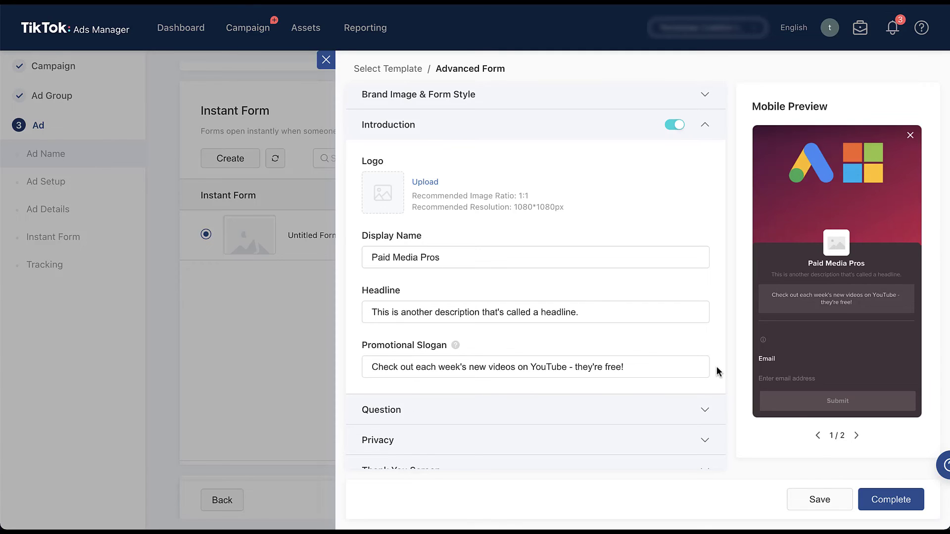
Set the Question section's purpose statement to "For real, they're free and they're published every Monday and Wednesday!".
click(704, 410)
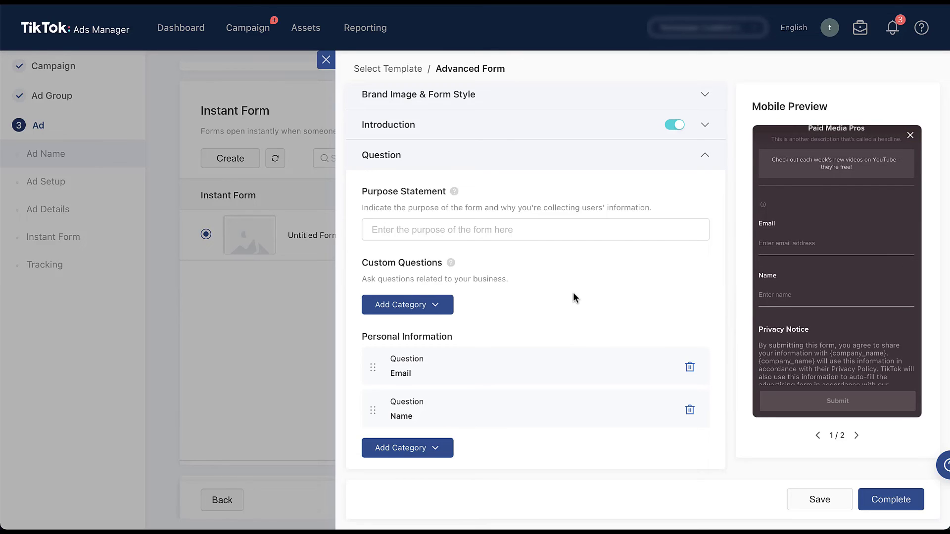
scroll(573, 365, down, 1)
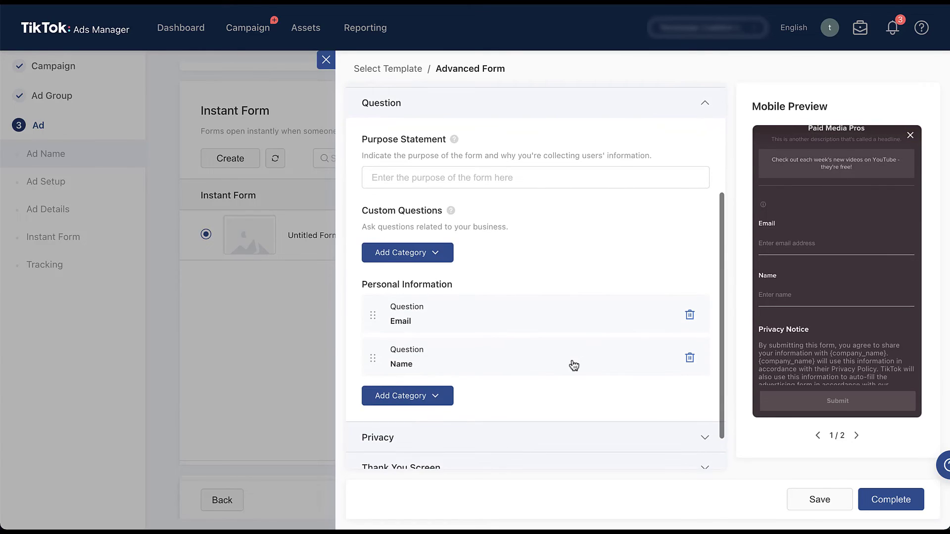
scroll(574, 365, up, 1)
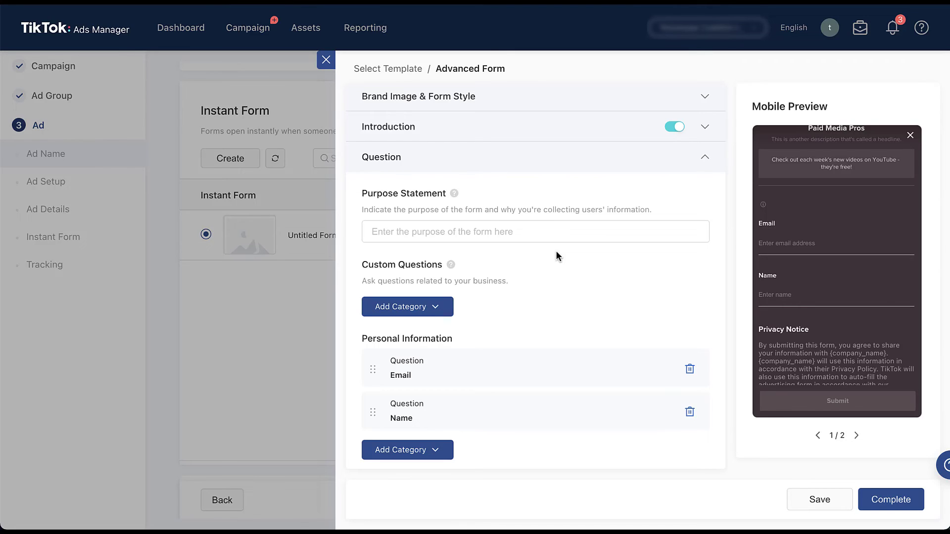
click(551, 231)
text(For real, they're free and they're published every Monday and Wednesday!)
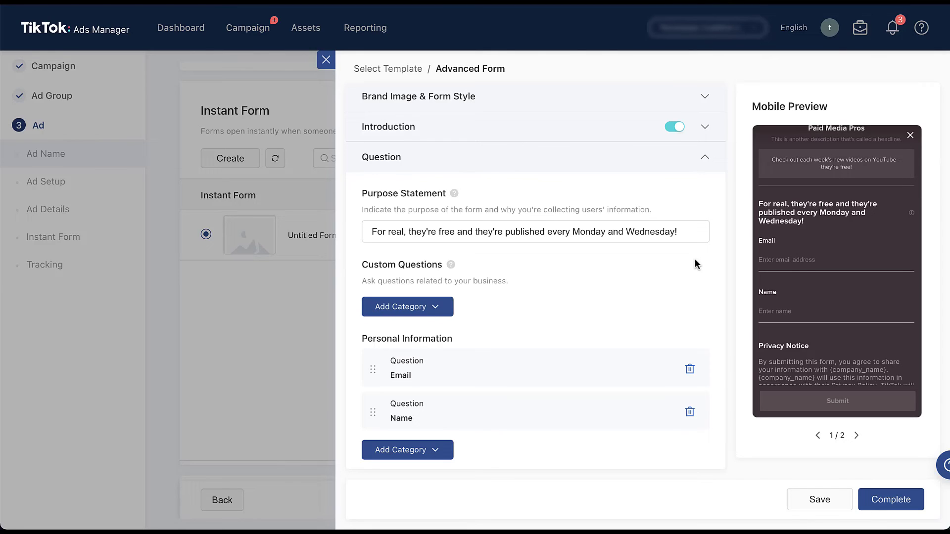
click(704, 158)
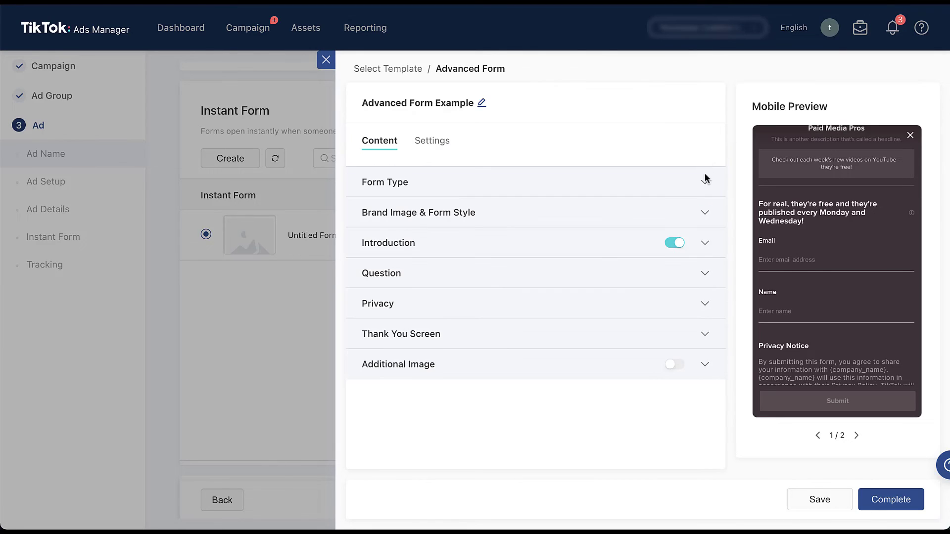
Review the privacy policy fields and the Thank You Screen's headline, description and View Website button settings.
click(705, 304)
scroll(696, 336, down, 4)
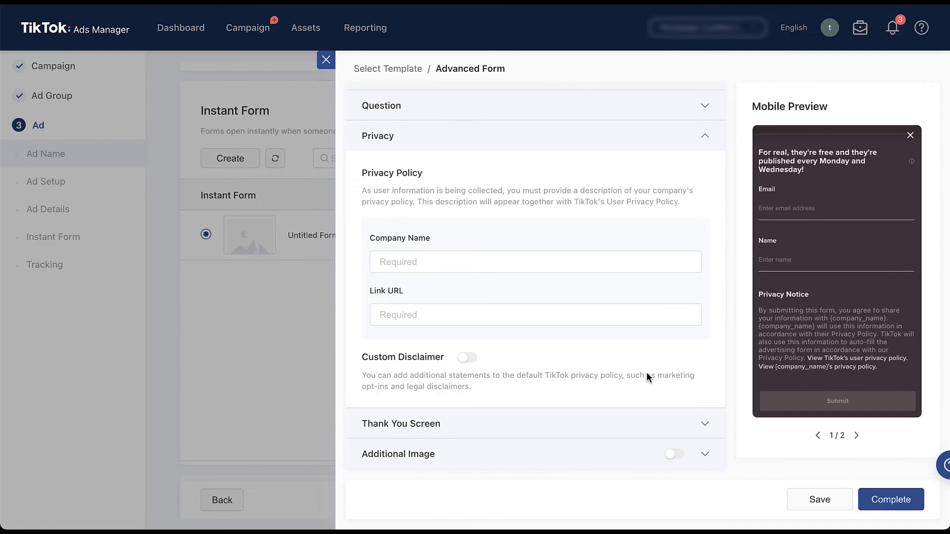
click(707, 425)
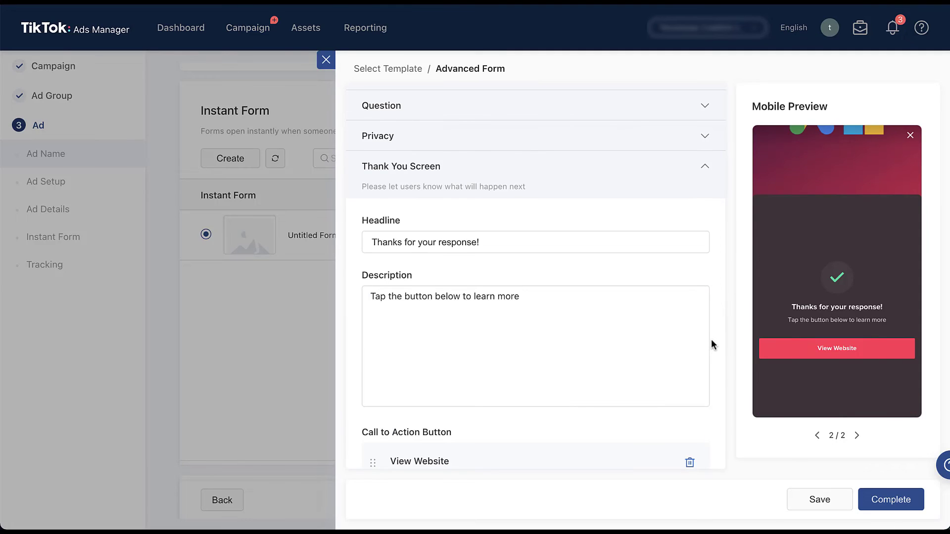
scroll(710, 340, down, 3)
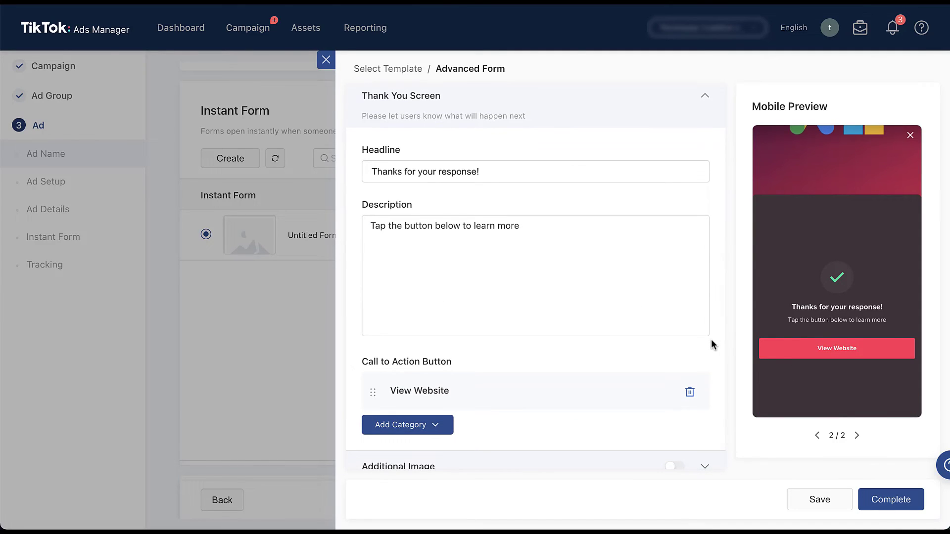
scroll(711, 340, up, 1)
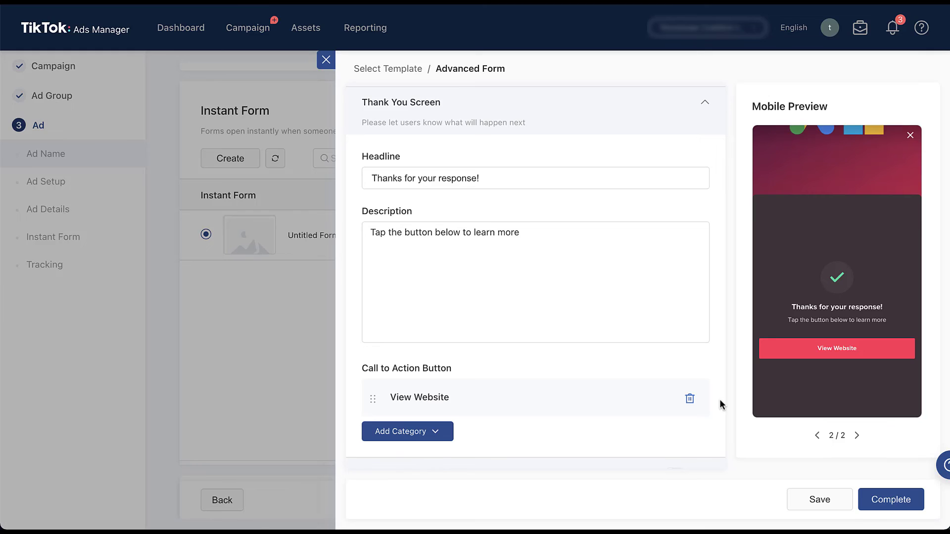
click(425, 404)
scroll(549, 383, down, 2)
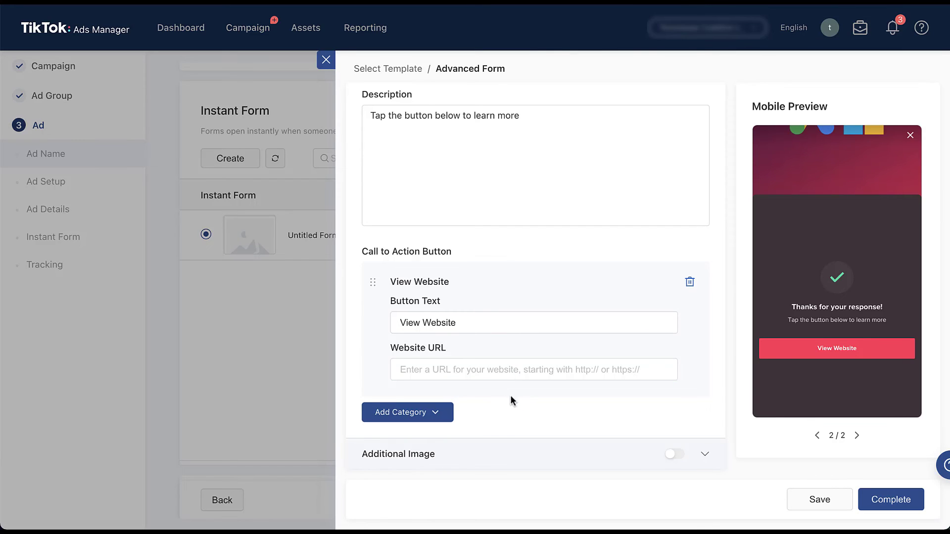
Add an Install App call-to-action button to the Thank You Screen and place it above View Website.
click(439, 414)
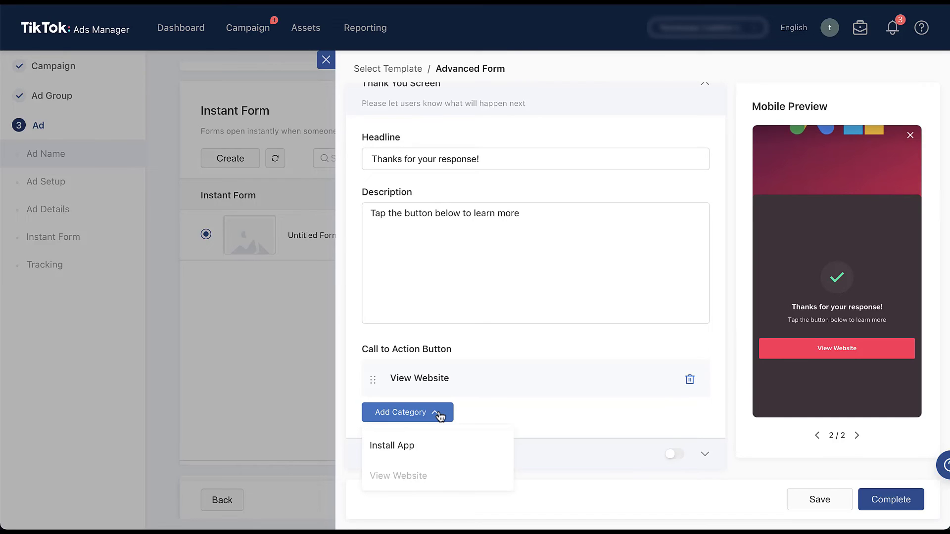
click(444, 453)
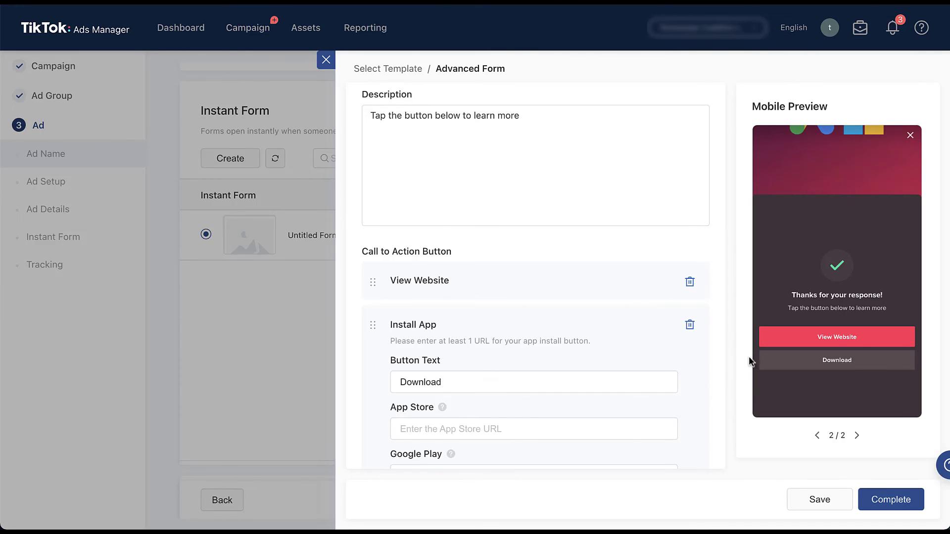
scroll(696, 380, down, 2)
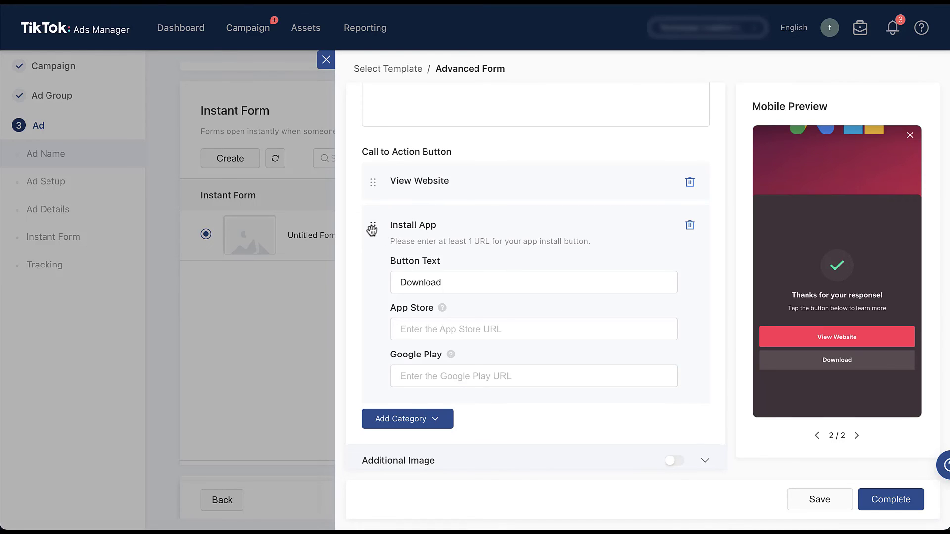
drag(371, 230, 370, 178)
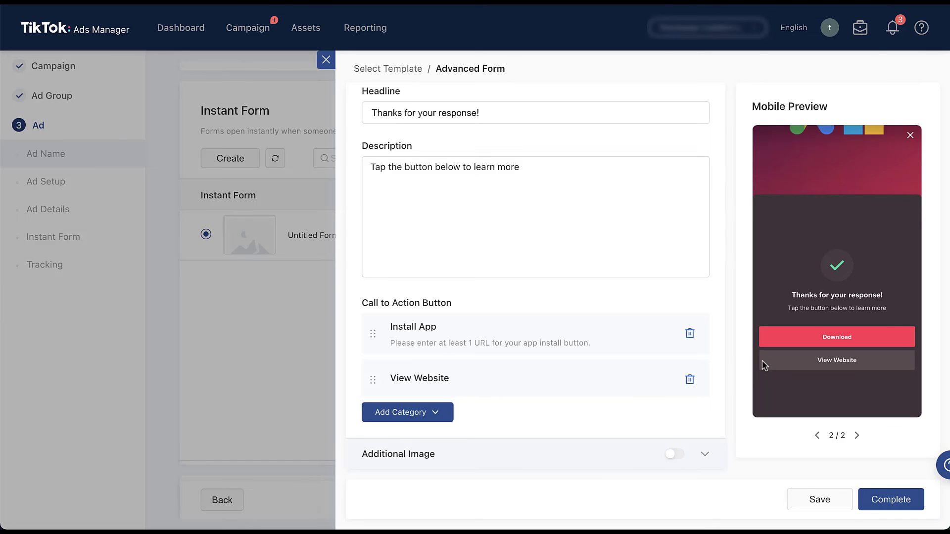
Enable the additional image, upload the logo graphic uncropped, and check it in the mobile preview.
click(704, 455)
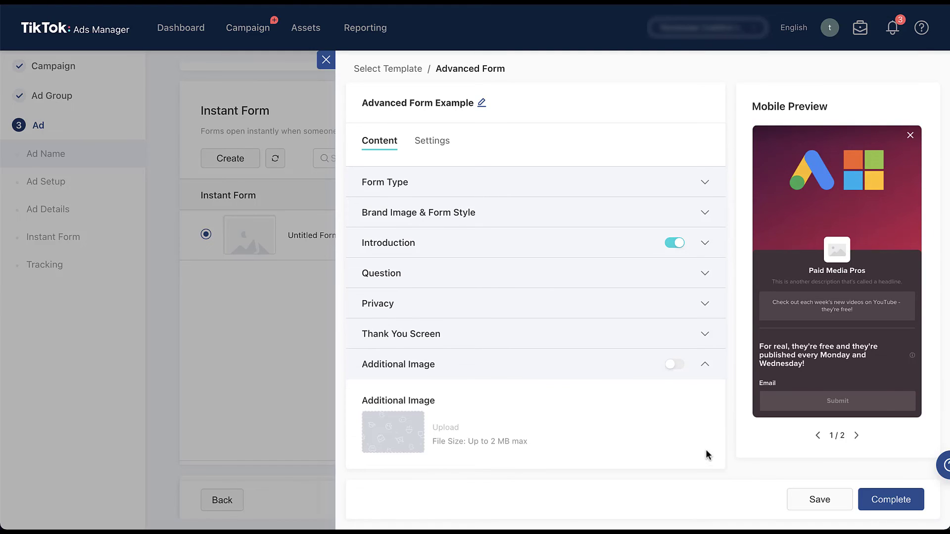
click(674, 364)
scroll(856, 357, down, 5)
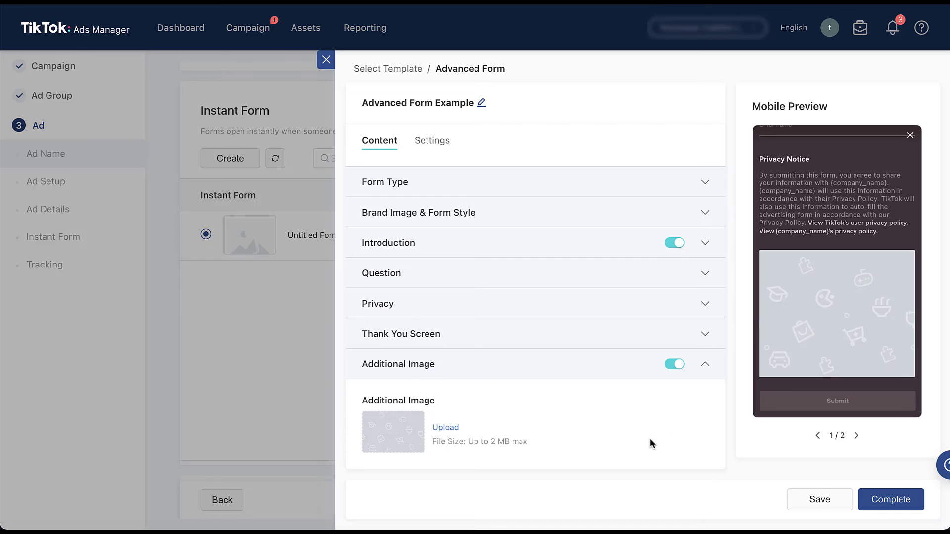
click(446, 428)
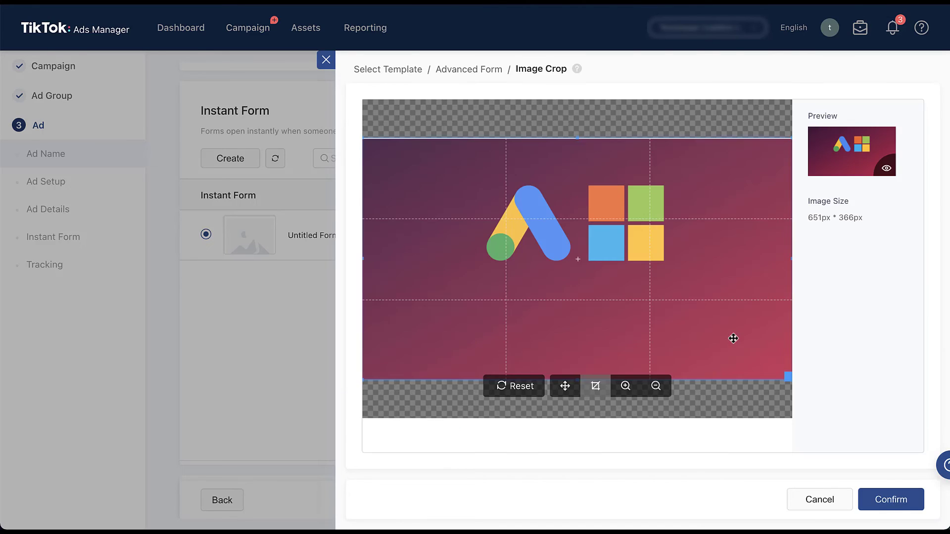
click(882, 500)
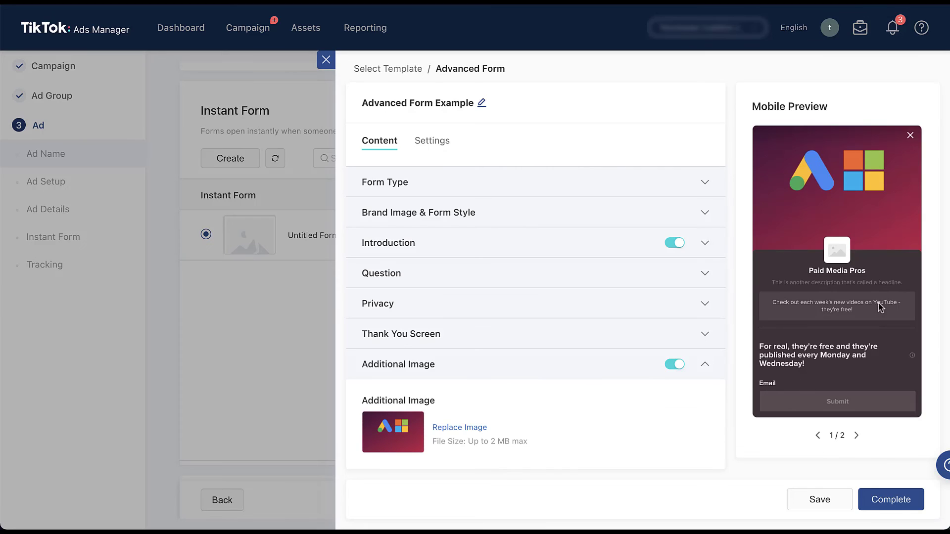
scroll(836, 331, down, 2)
scroll(836, 333, down, 3)
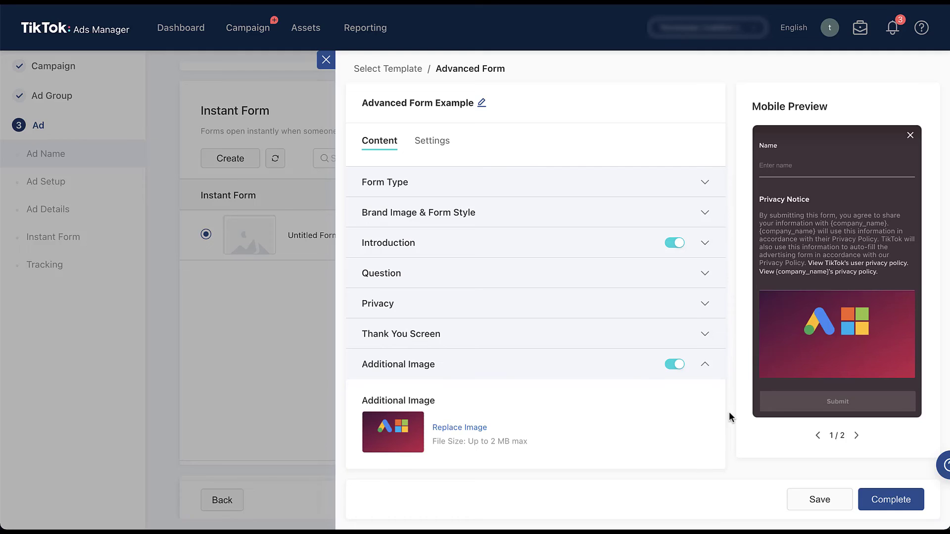
Complete the Advanced Form Example instant form and submit the ad with that form selected.
click(877, 502)
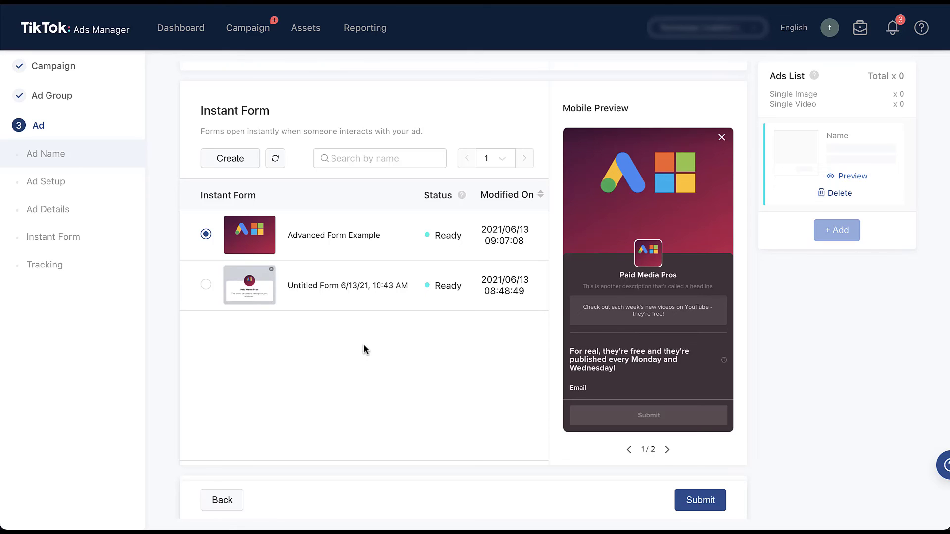
click(702, 502)
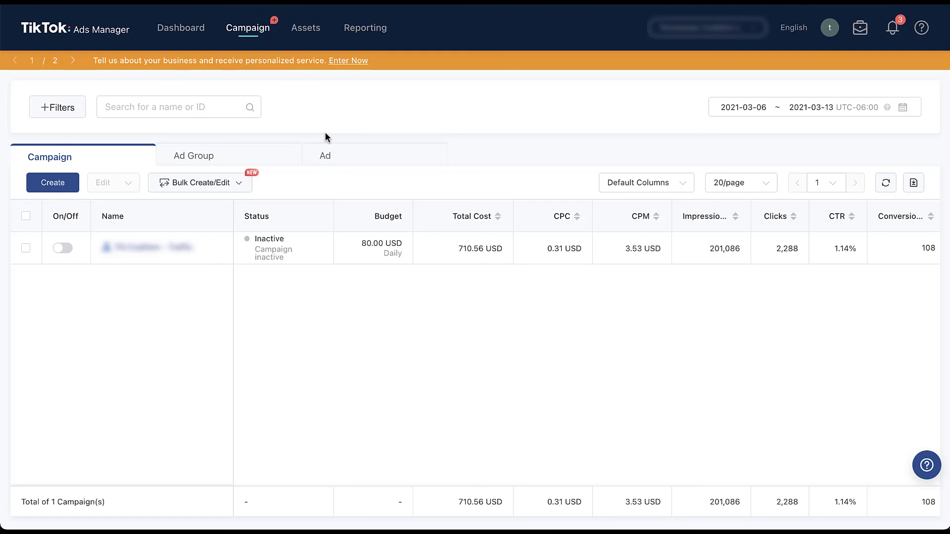
Open the account's list of saved Instant Forms in the Creative assets.
mouse_move(313, 37)
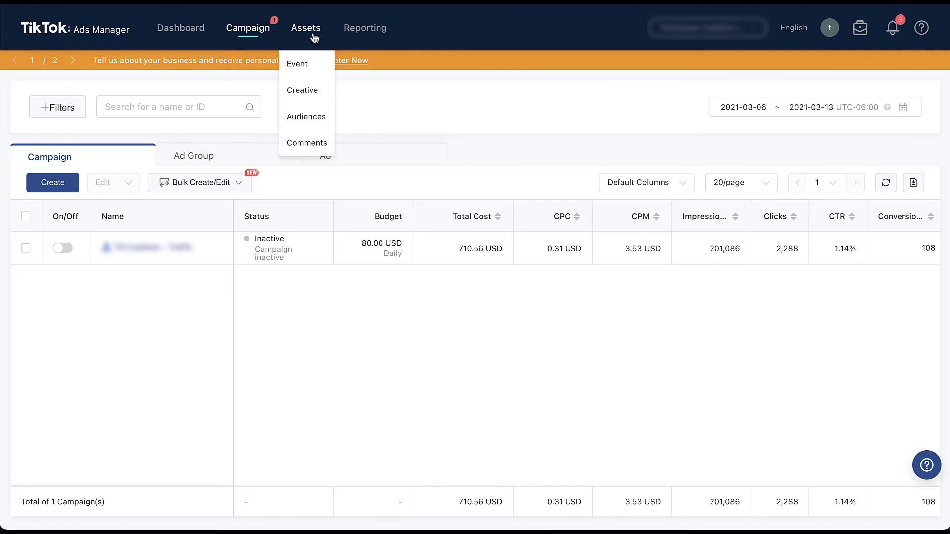
click(315, 97)
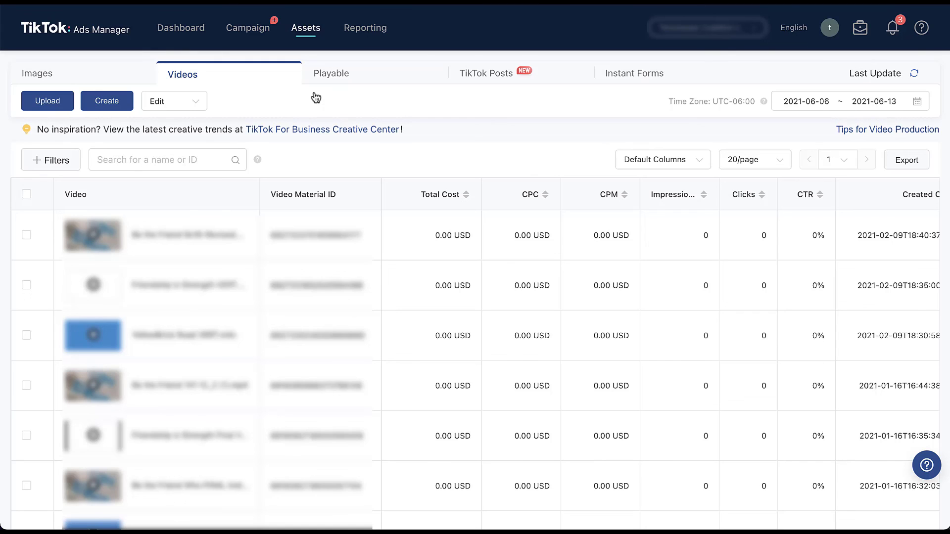
click(685, 75)
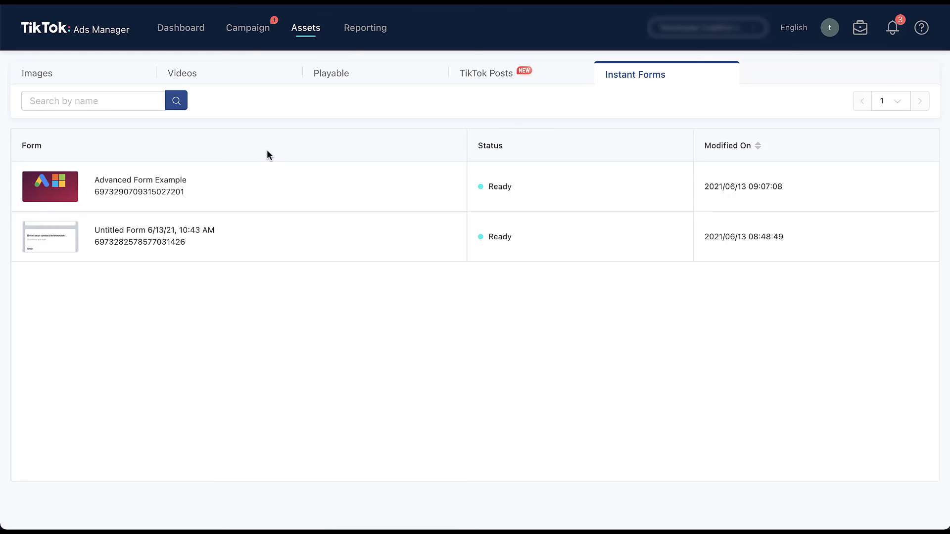
Preview all three pages of the untitled Classic form, including the privacy notice and thank-you page, and close the preview.
mouse_move(138, 185)
mouse_move(144, 205)
mouse_move(114, 227)
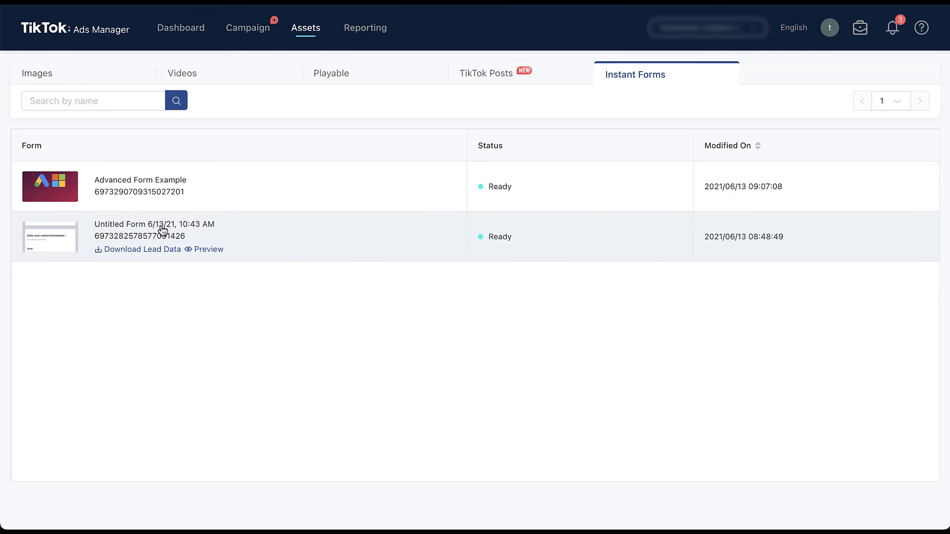
click(213, 250)
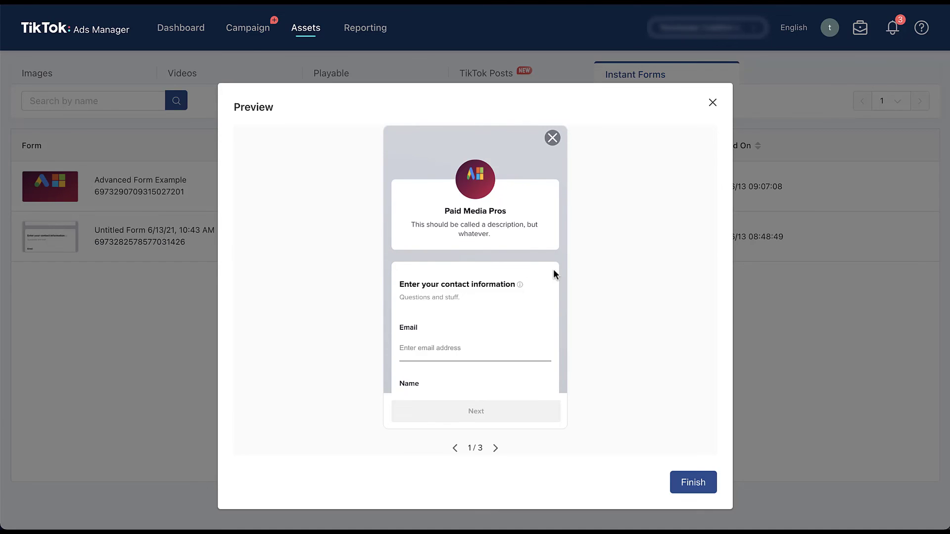
scroll(554, 267, down, 2)
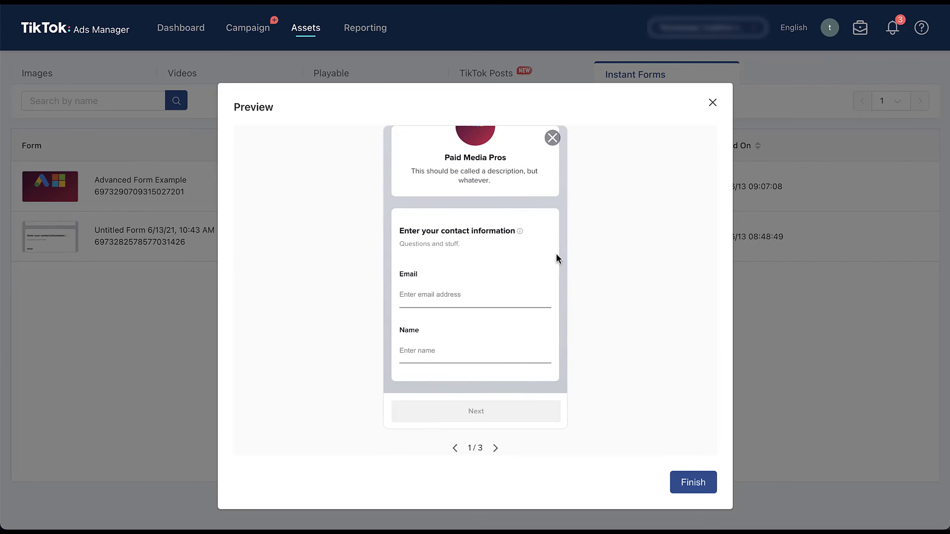
click(495, 448)
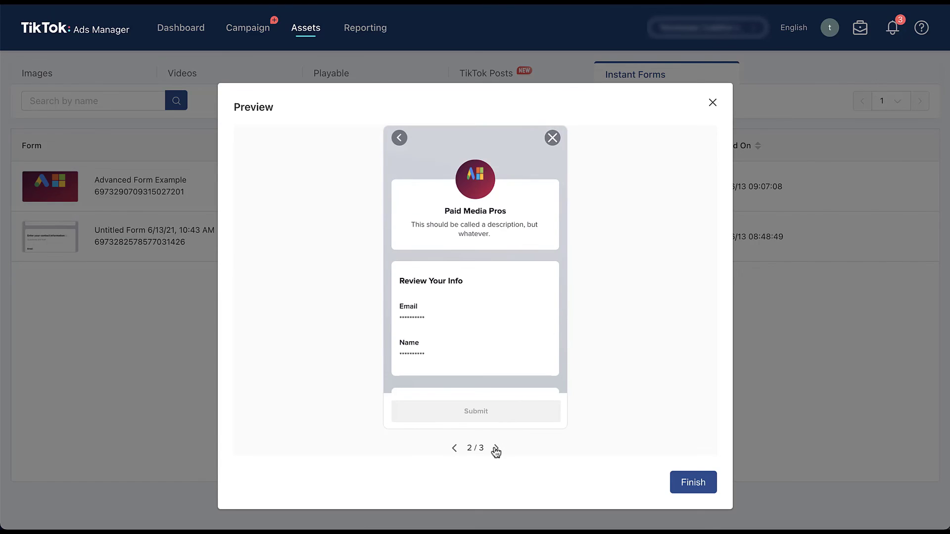
scroll(504, 271, down, 4)
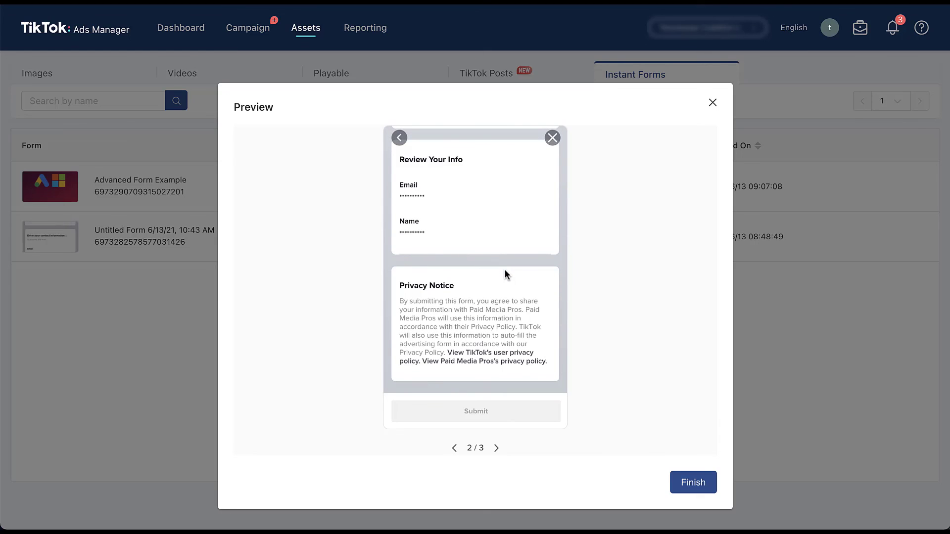
scroll(503, 273, up, 4)
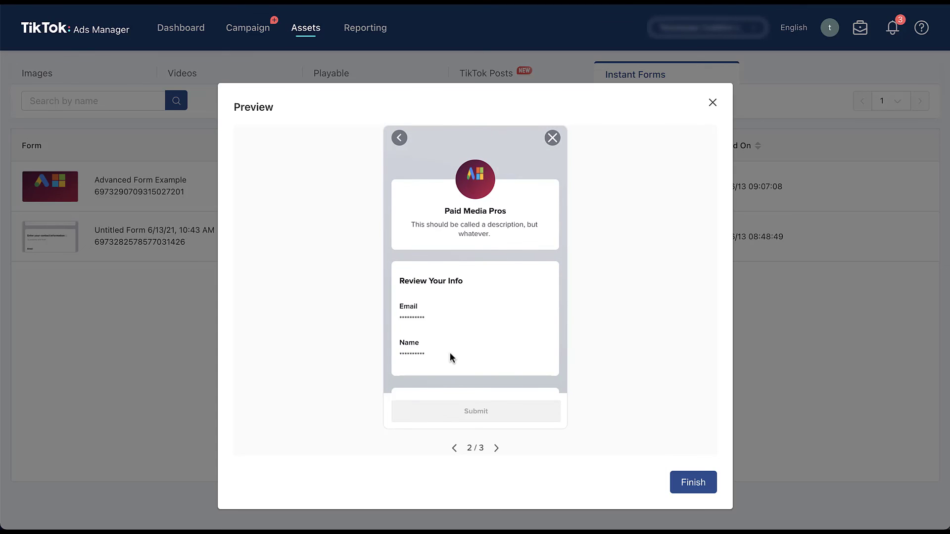
click(496, 448)
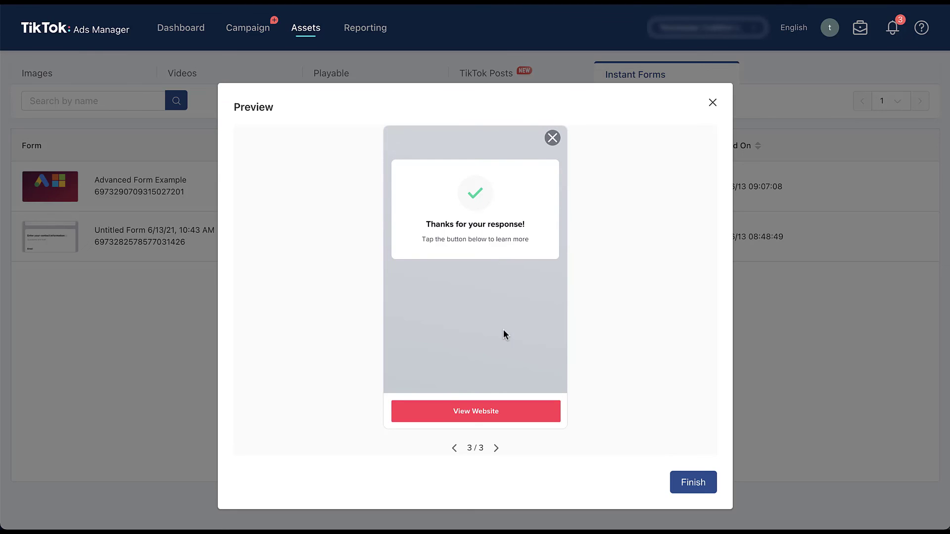
click(712, 102)
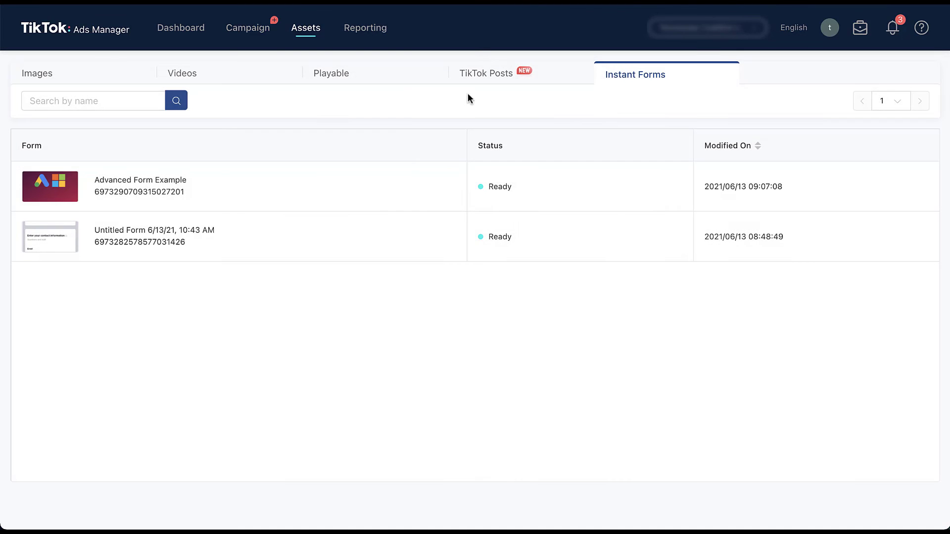